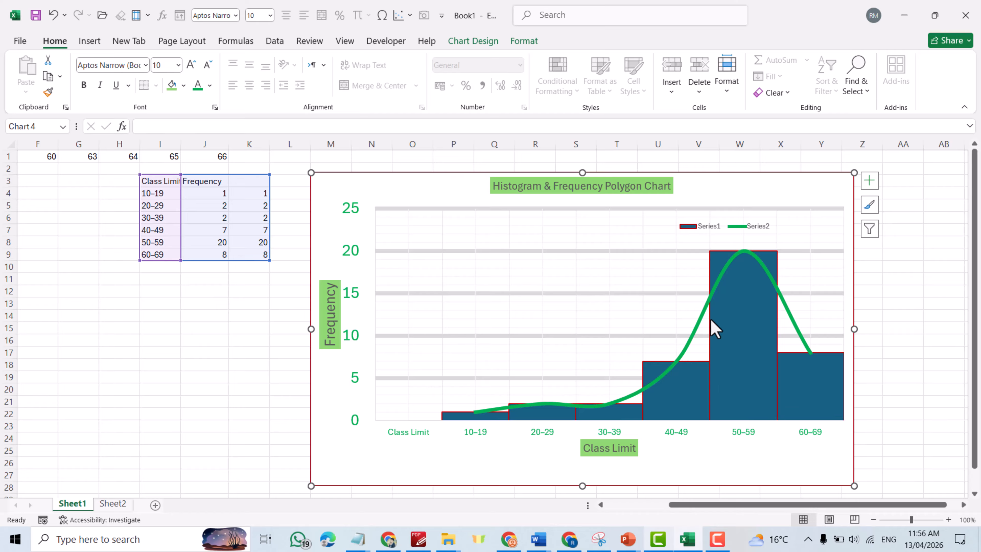
Delete the old histogram chart, leaving only the frequency table on the sheet.
mouse_move(733, 307)
key(Delete)
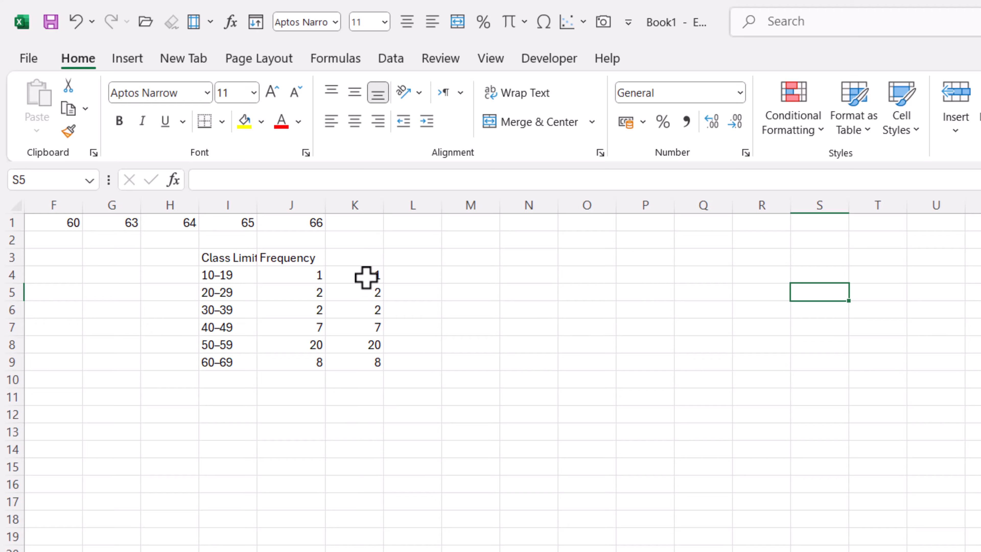
Insert a Clustered Column – Line combo chart of I4:K9 and move it beside the table.
drag(216, 278, 368, 366)
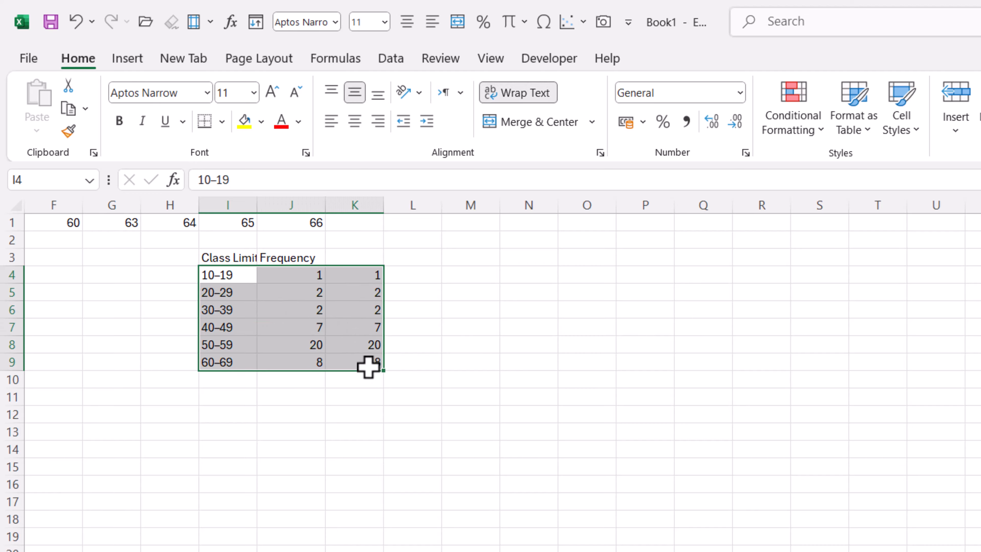
click(122, 56)
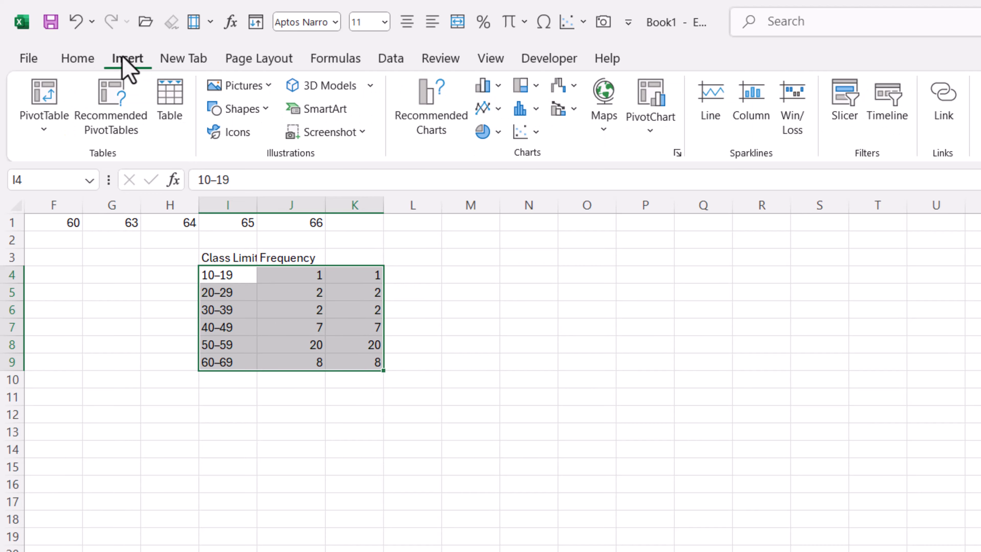
click(536, 133)
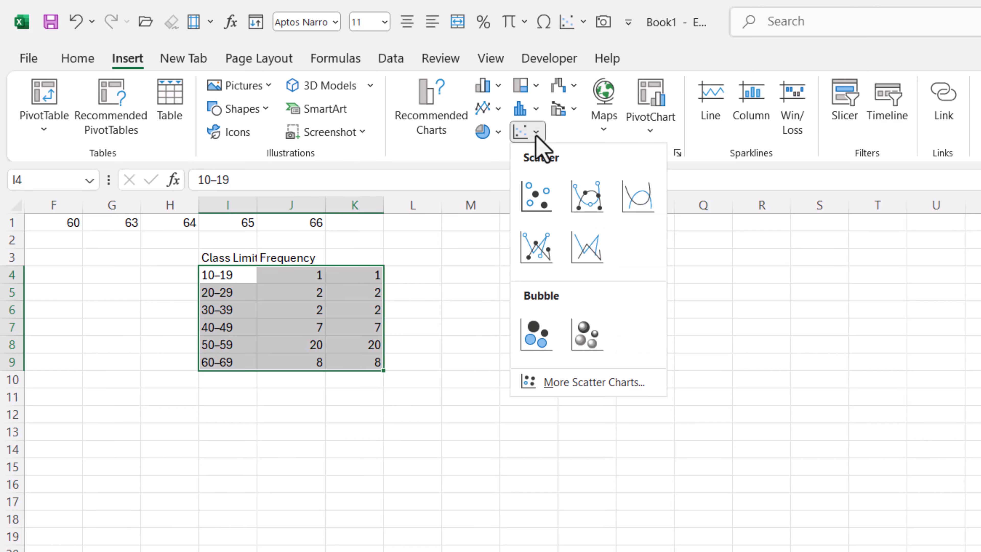
click(573, 393)
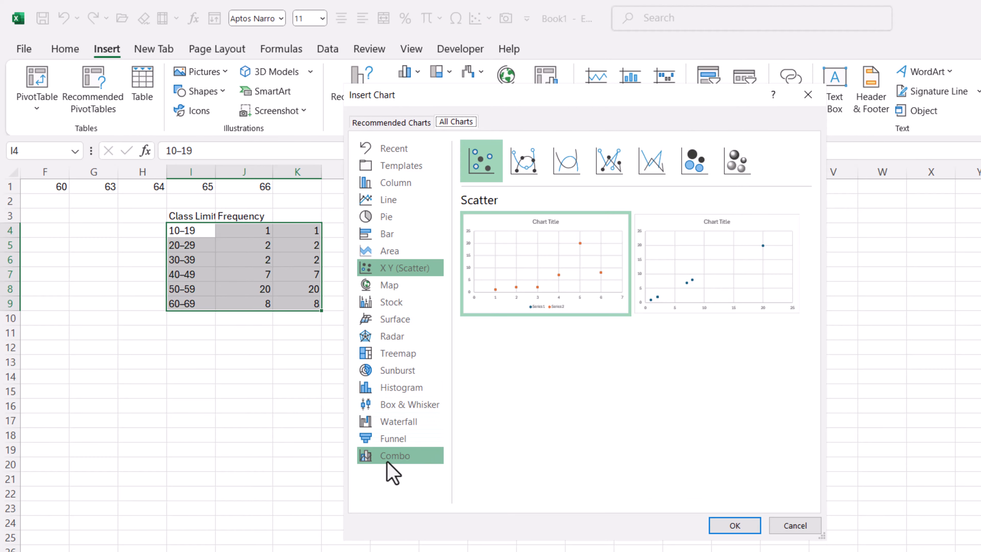
click(394, 456)
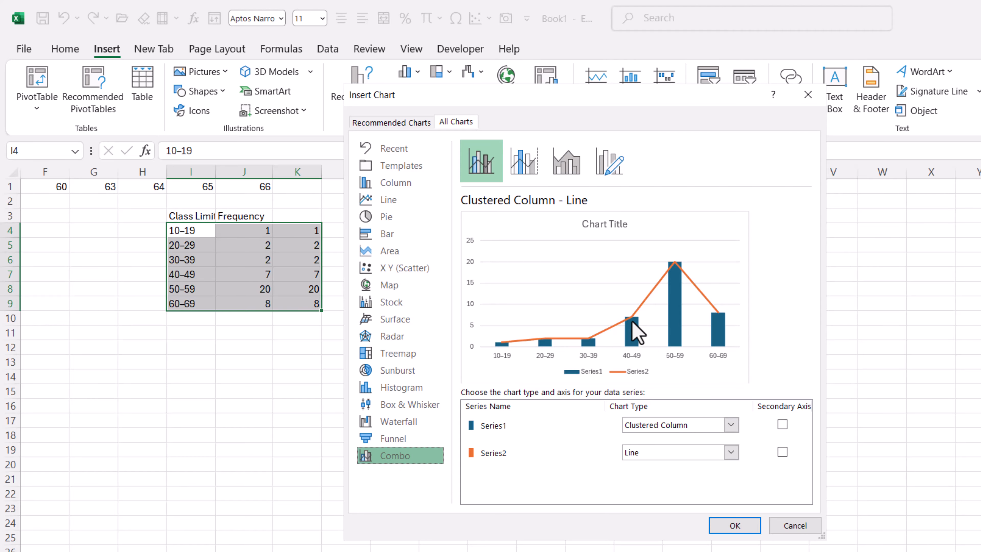
click(735, 525)
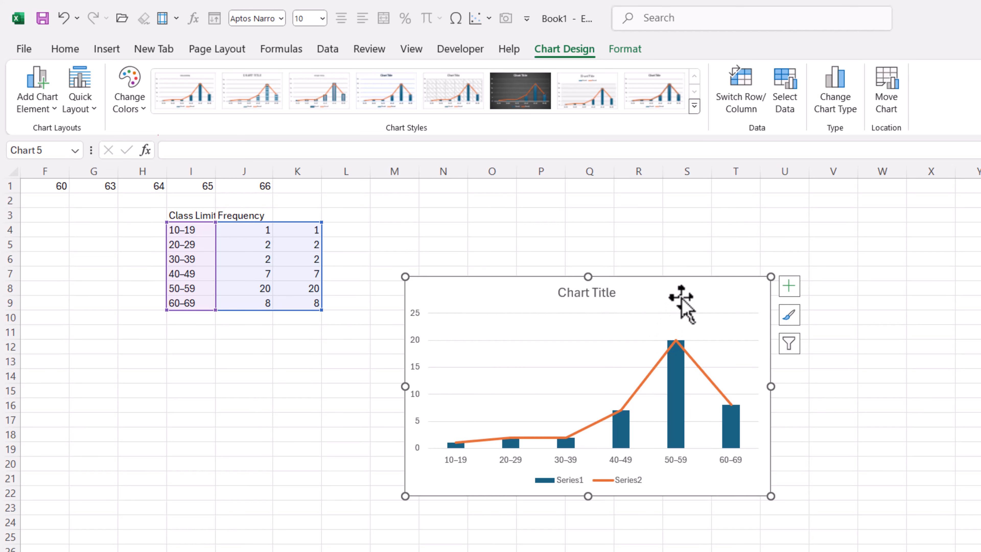
drag(681, 301, 701, 265)
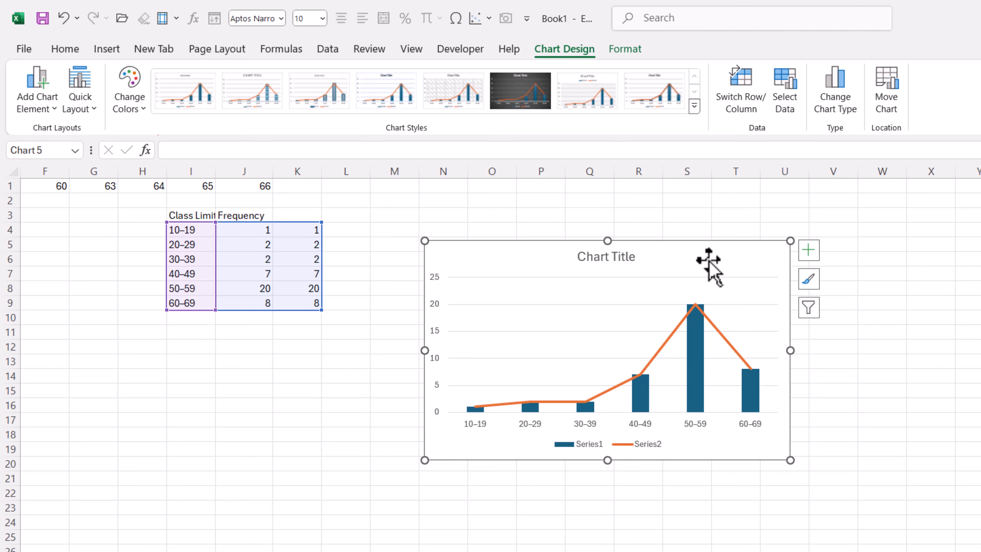
Undo the inserted chart and preview a Clustered Column – Line combo in Insert Chart again.
key(ctrl+z)
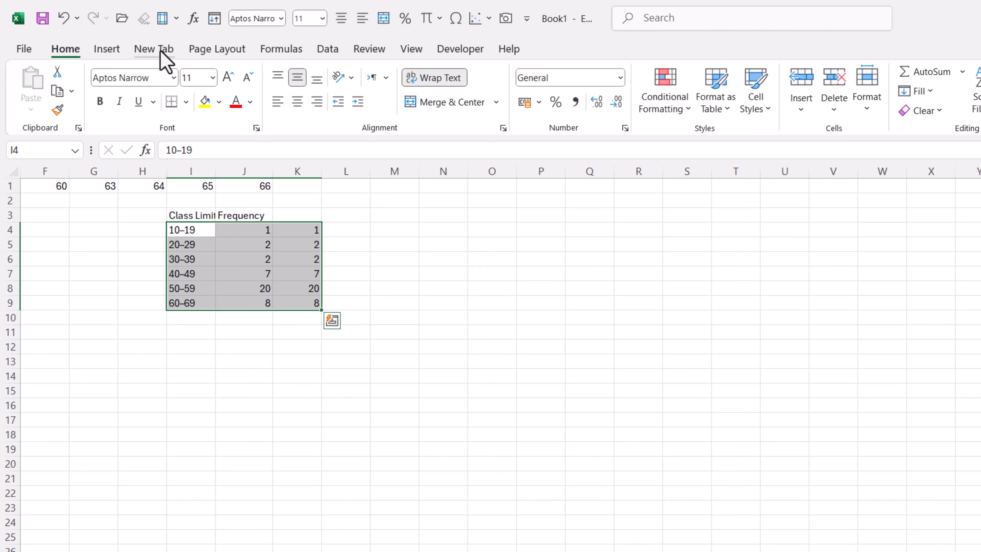
click(111, 51)
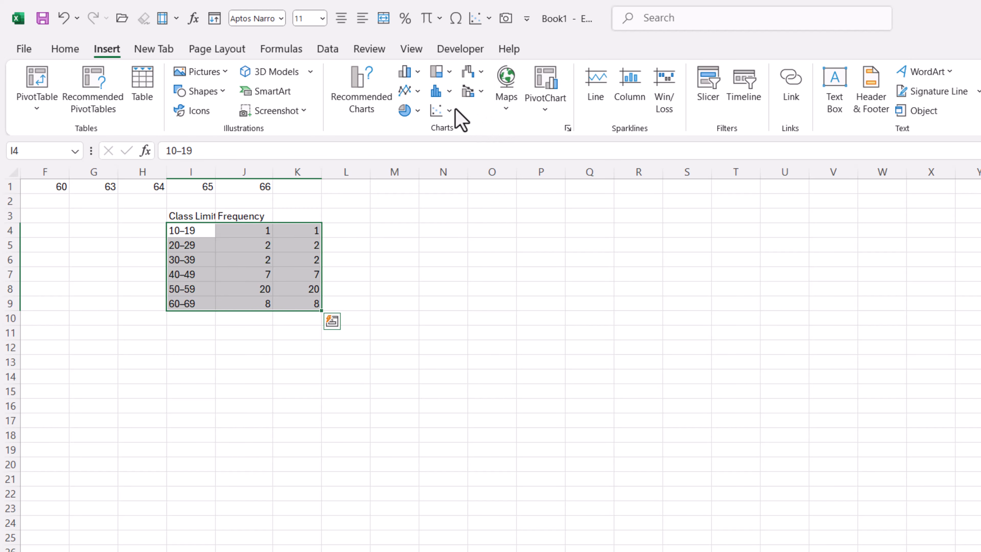
click(450, 93)
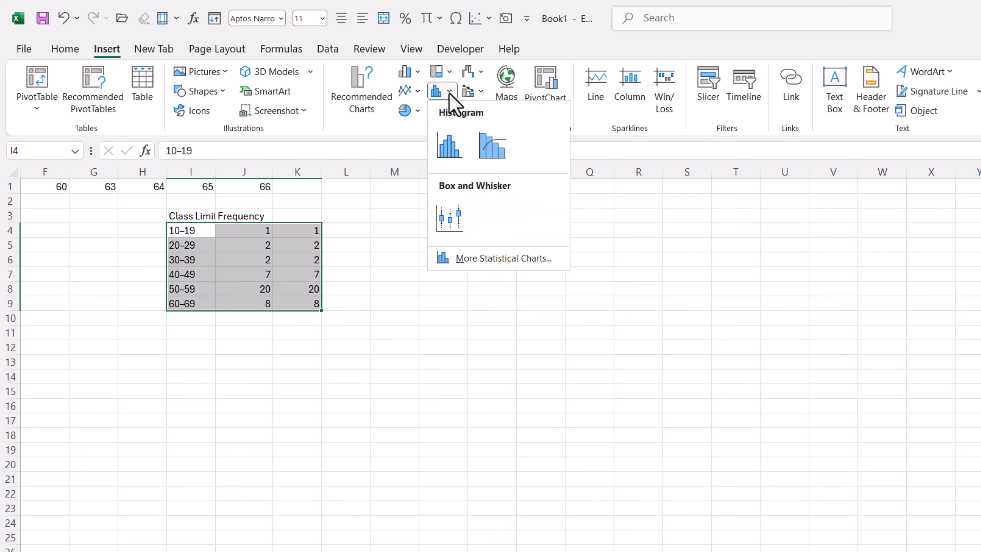
click(487, 259)
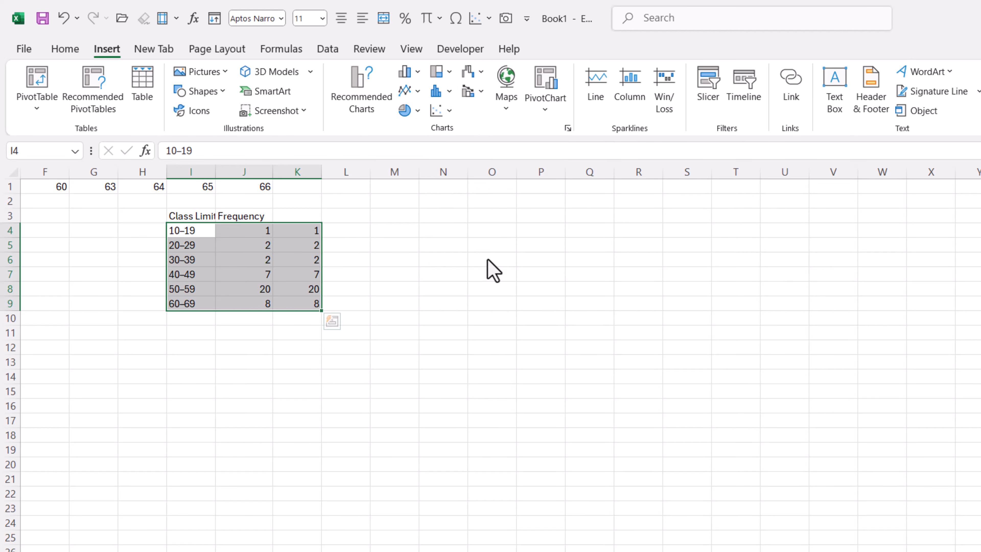
click(390, 455)
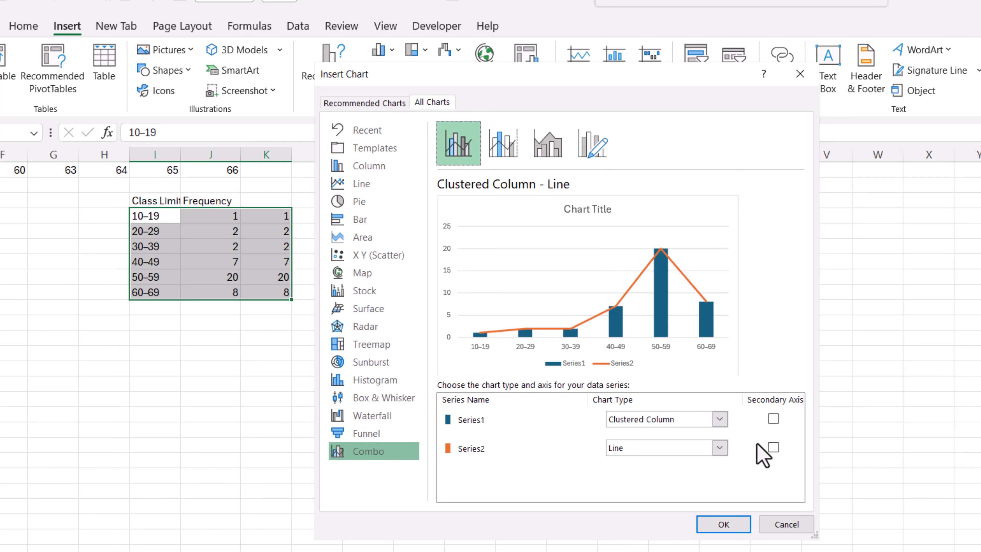
Insert the combo chart, then move it up beside the table and enlarge it.
click(723, 524)
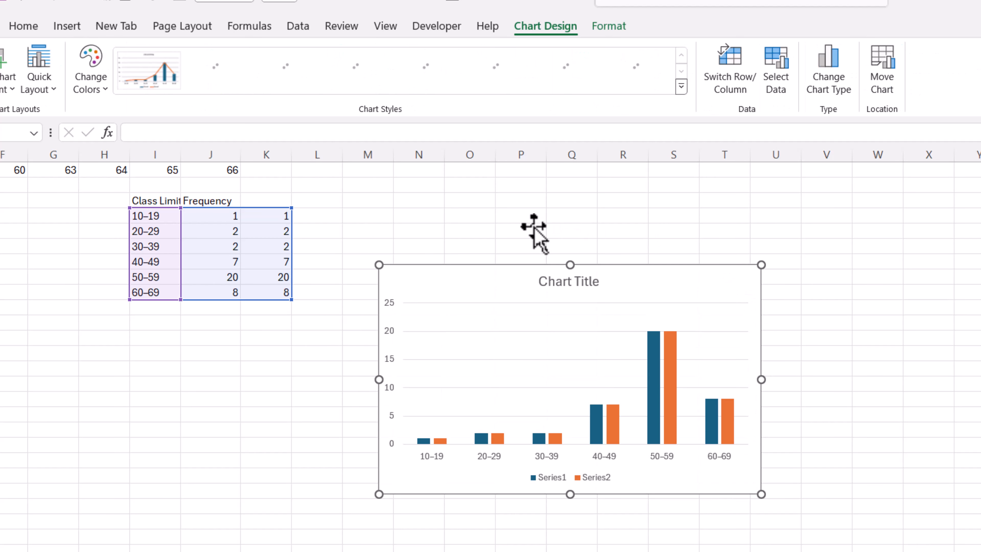
drag(656, 271, 653, 228)
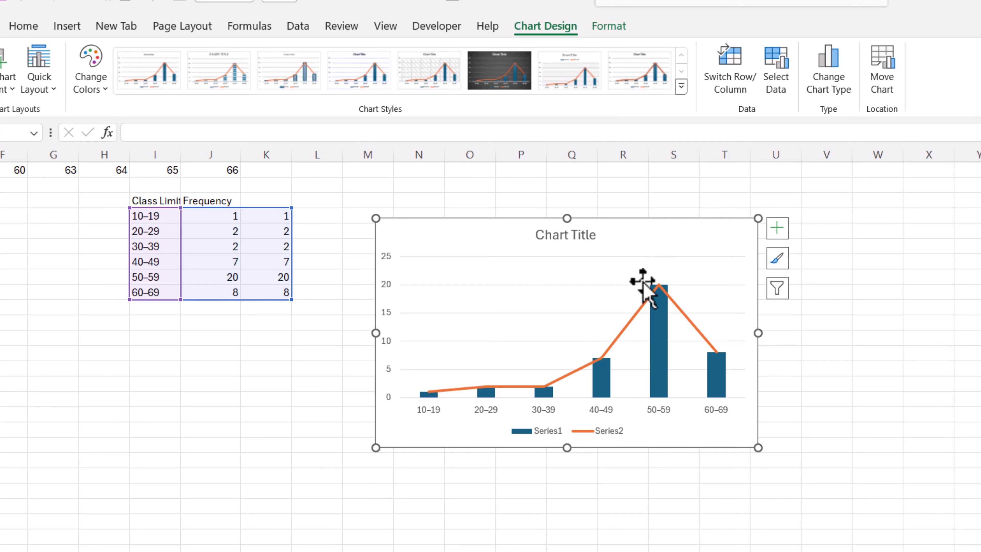
drag(758, 449, 782, 481)
drag(669, 213, 665, 196)
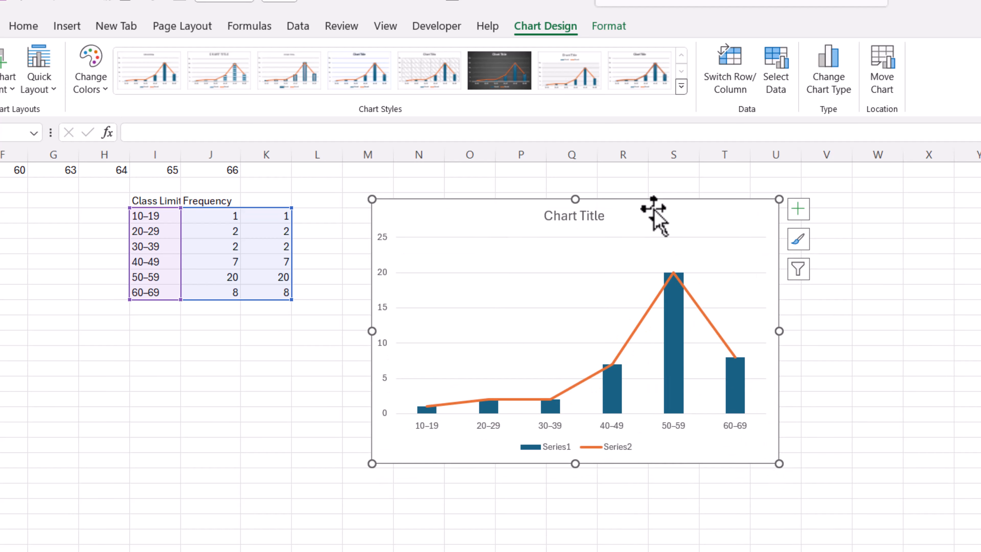
Title the chart 'Histogram & Frequency Polygon'.
click(578, 219)
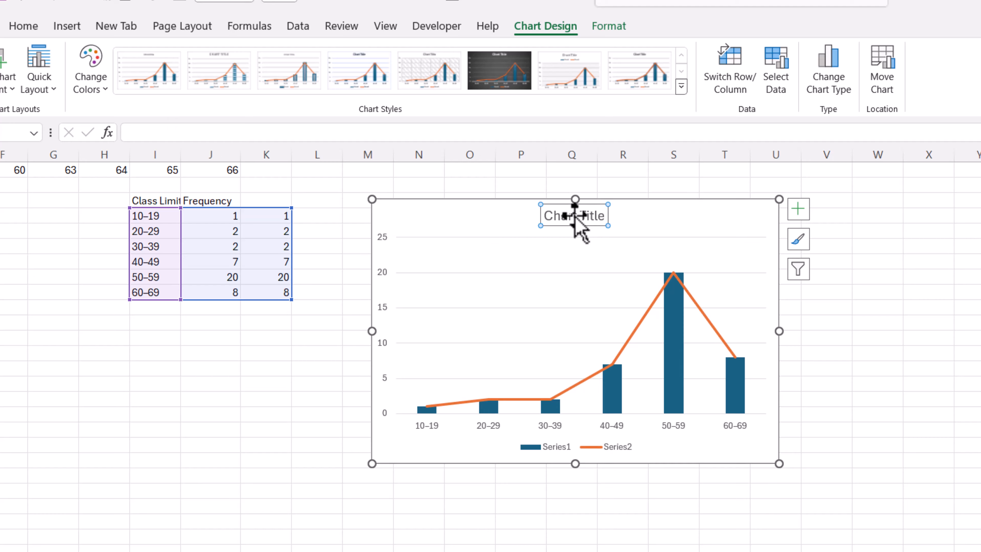
double_click(574, 217)
click(575, 219)
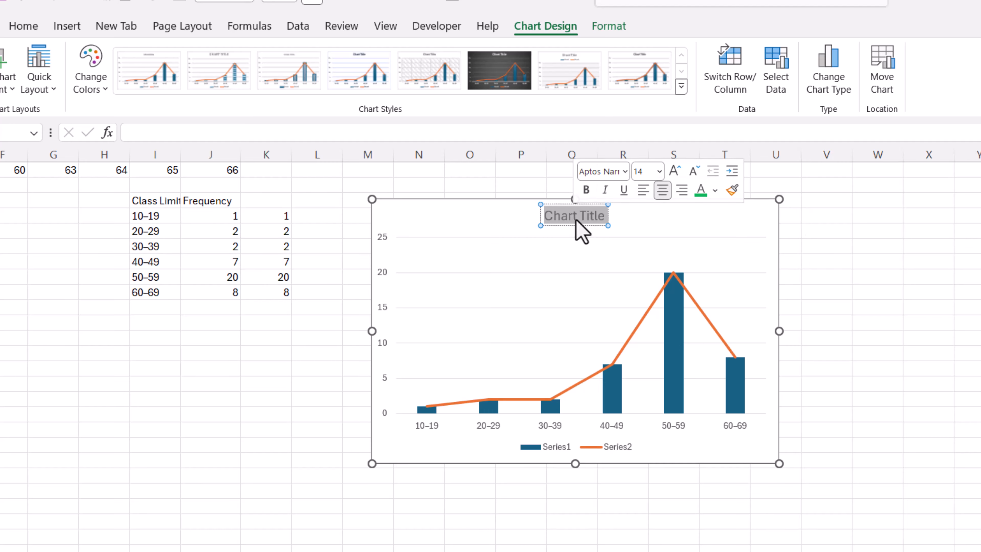
text(Histog)
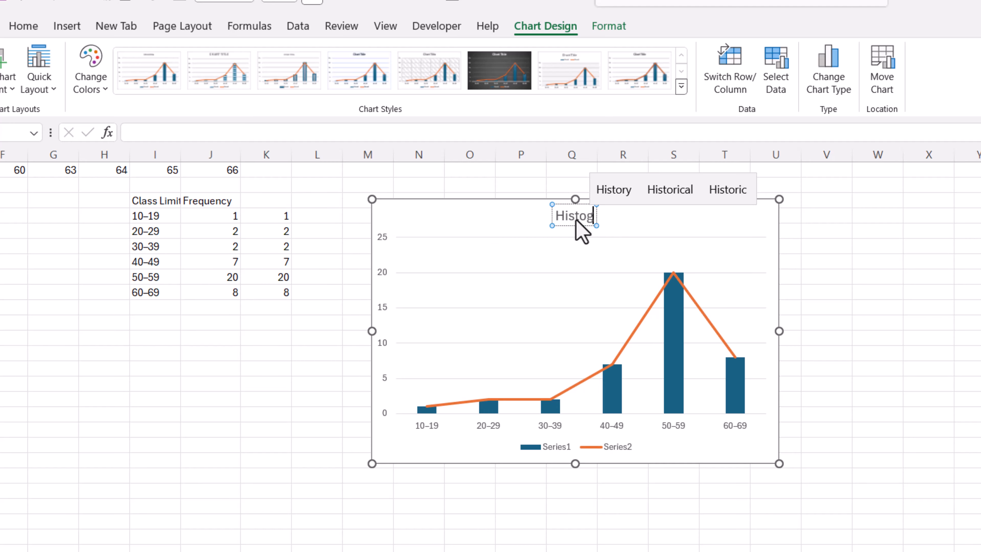
text(ram)
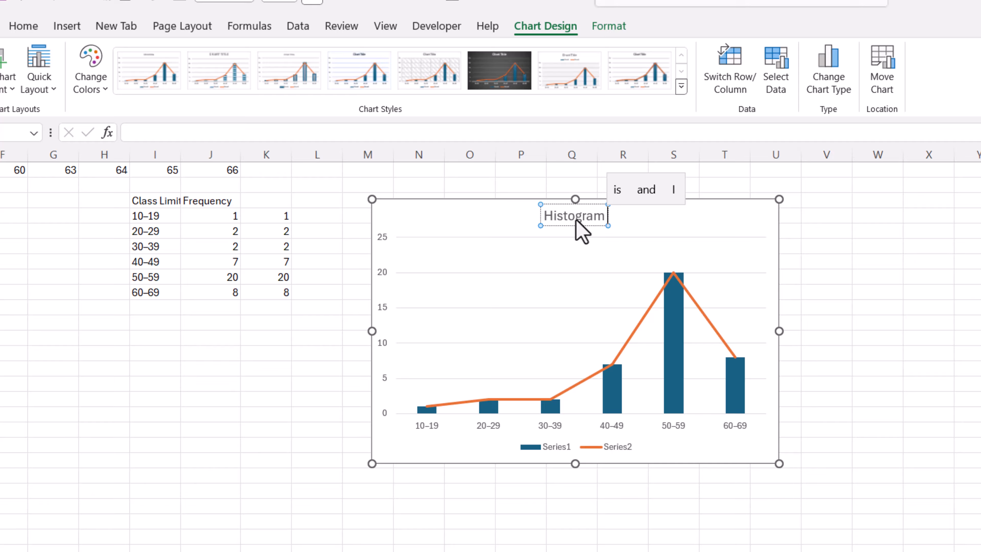
text( & F)
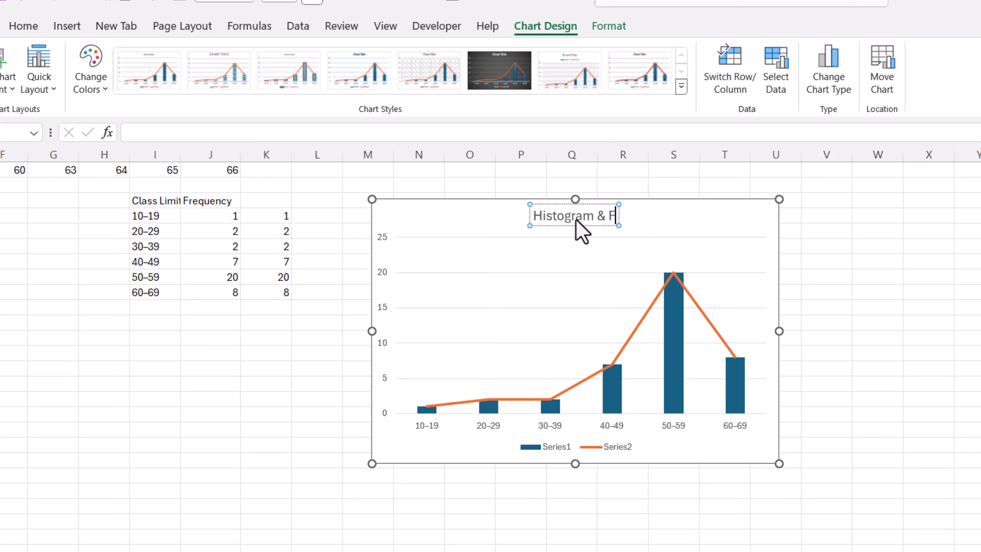
text(requency Polygon)
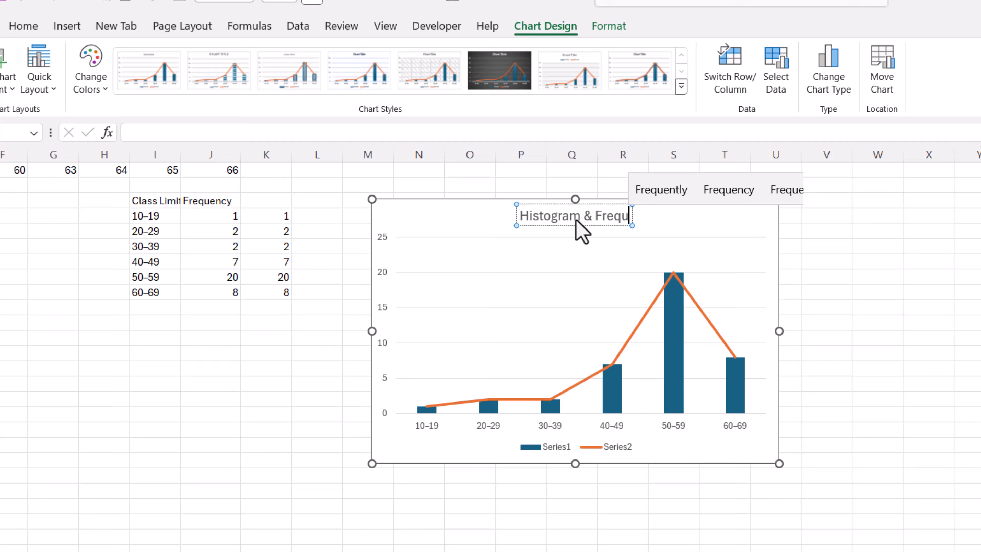
click(656, 236)
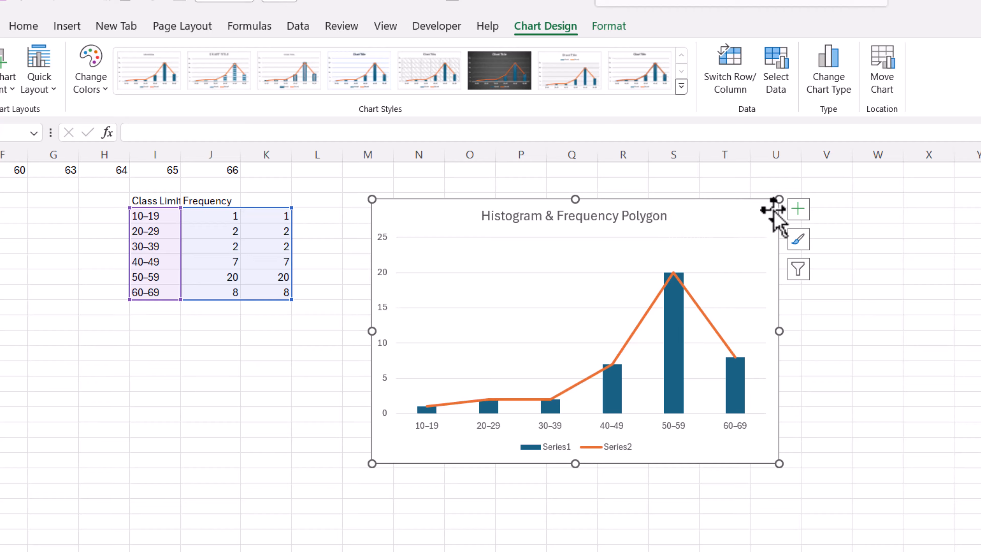
click(798, 210)
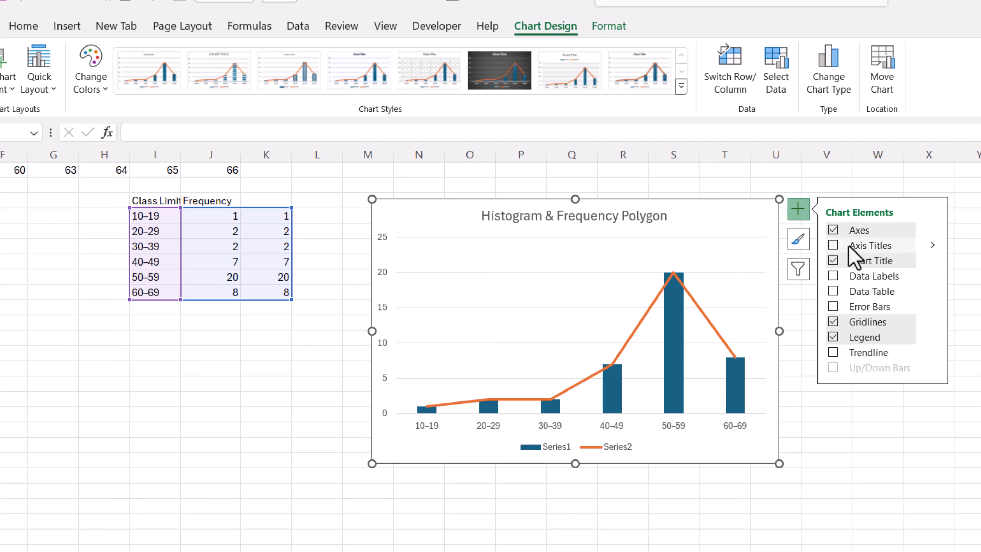
Add axis titles and label the horizontal axis 'Class Limit'.
click(833, 246)
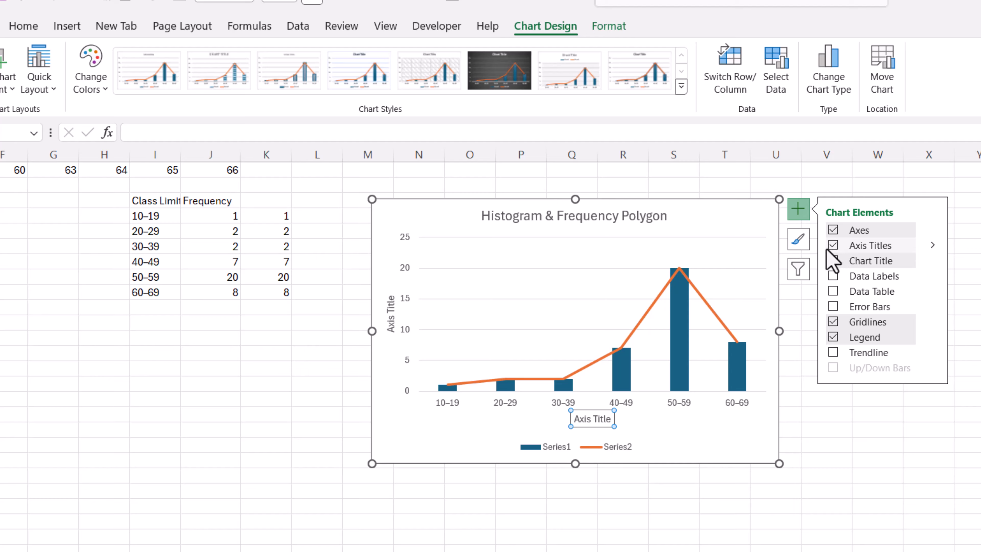
click(833, 245)
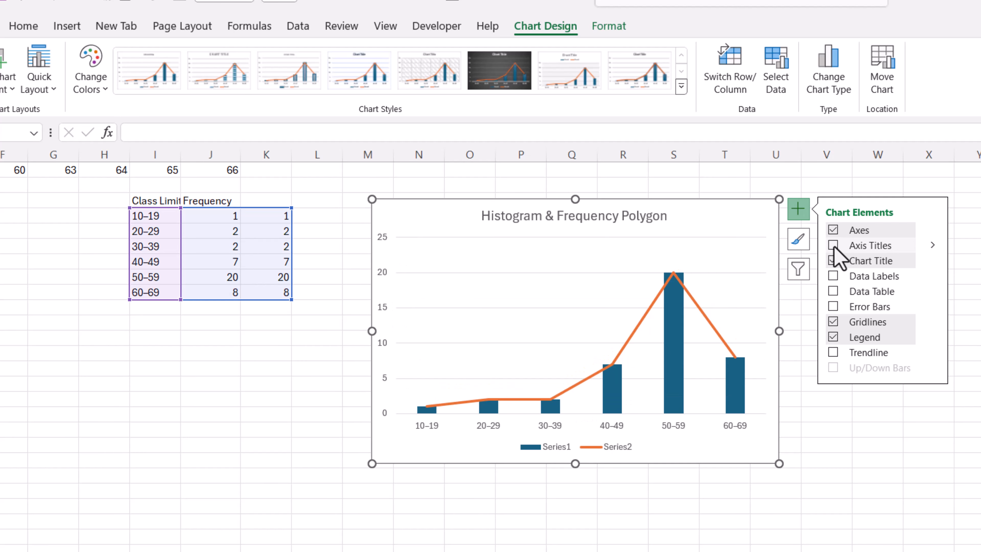
click(624, 427)
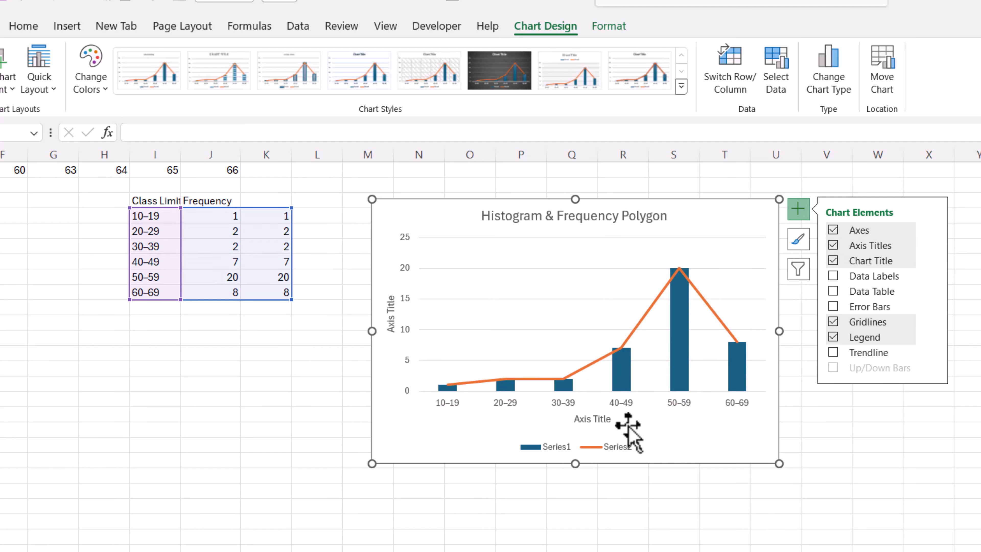
click(591, 421)
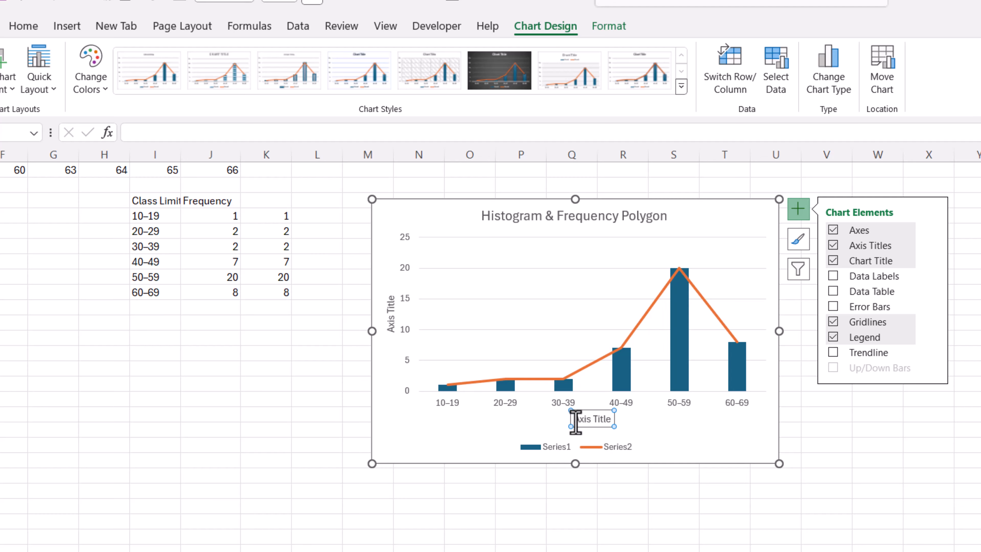
drag(576, 422, 624, 430)
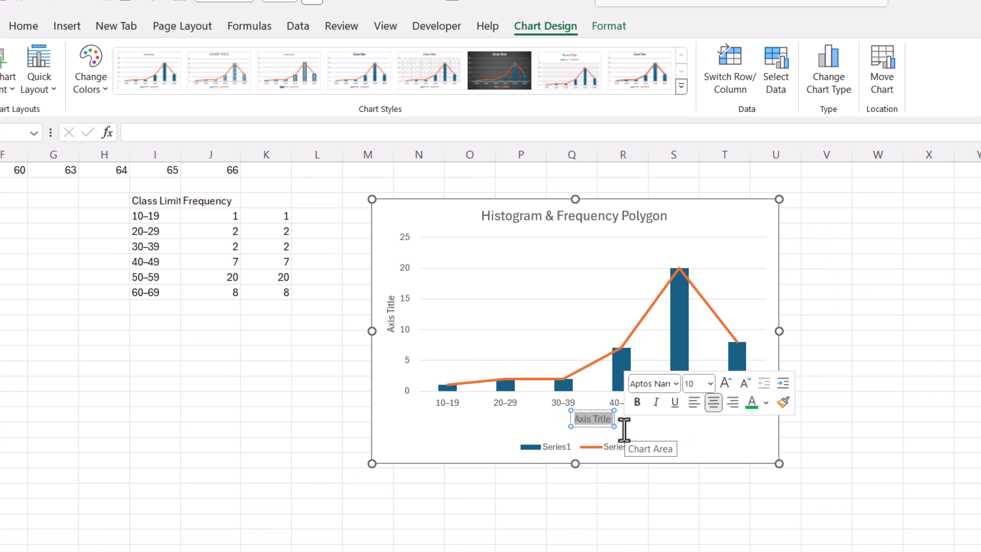
text(Cla)
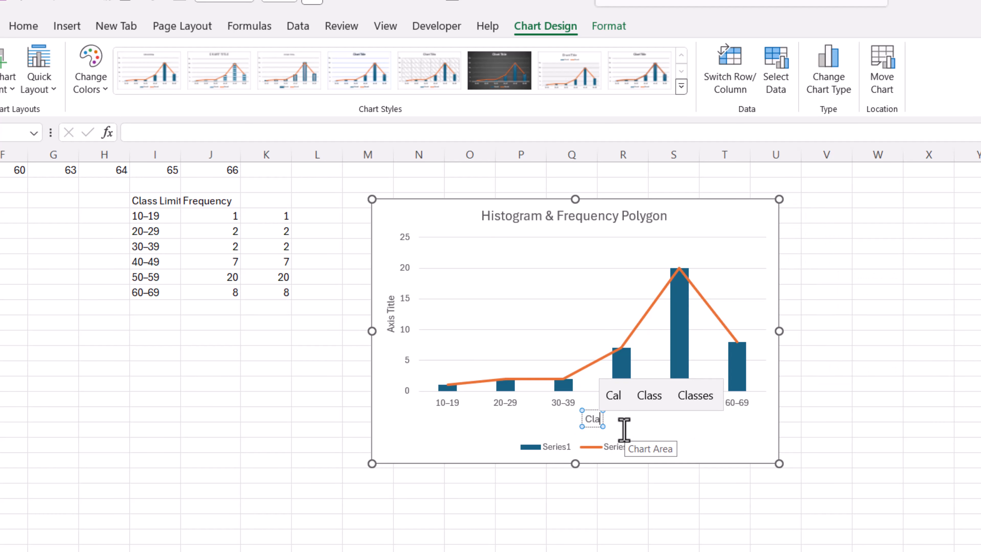
text(ss Limit)
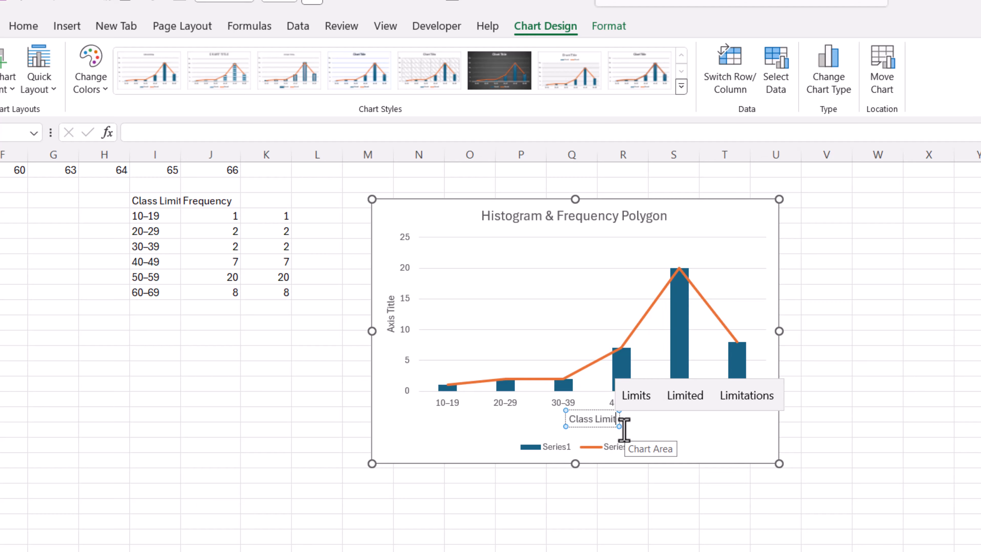
Label the vertical axis 'Frequency'.
click(393, 327)
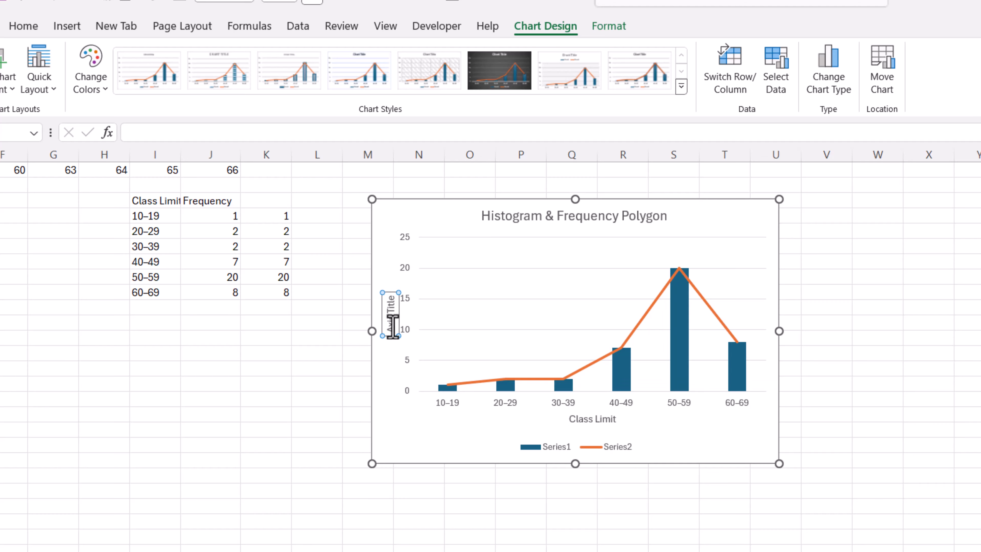
triple_click(392, 326)
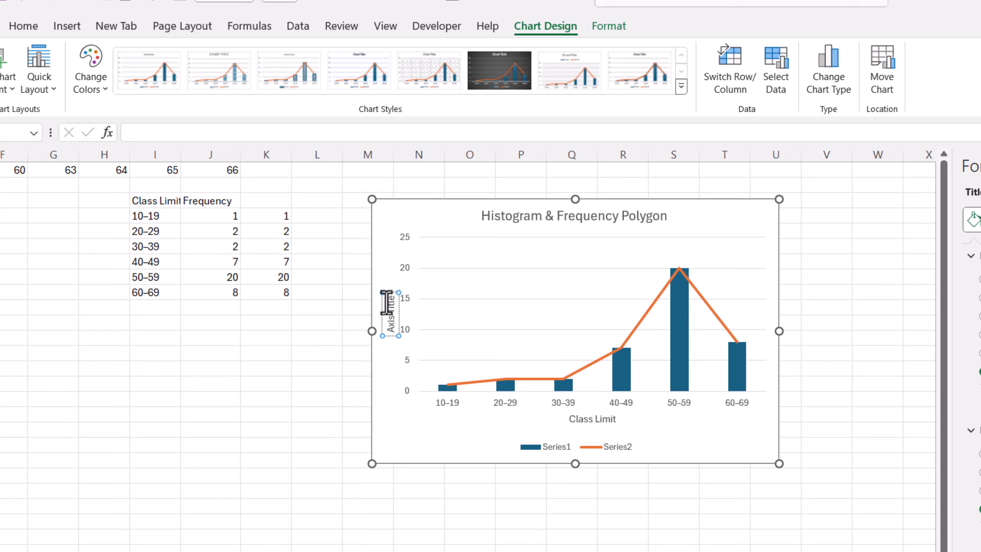
text(Frequ)
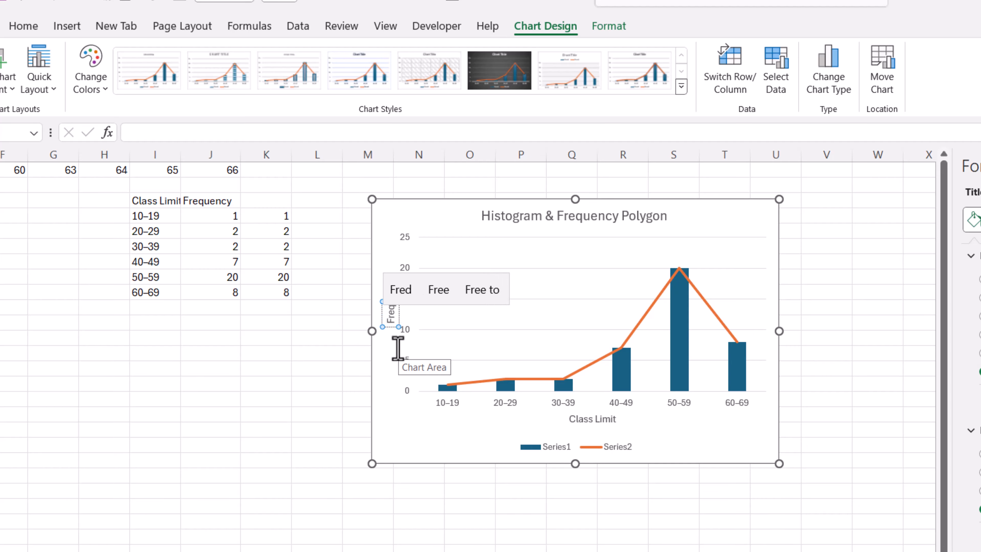
text(ency)
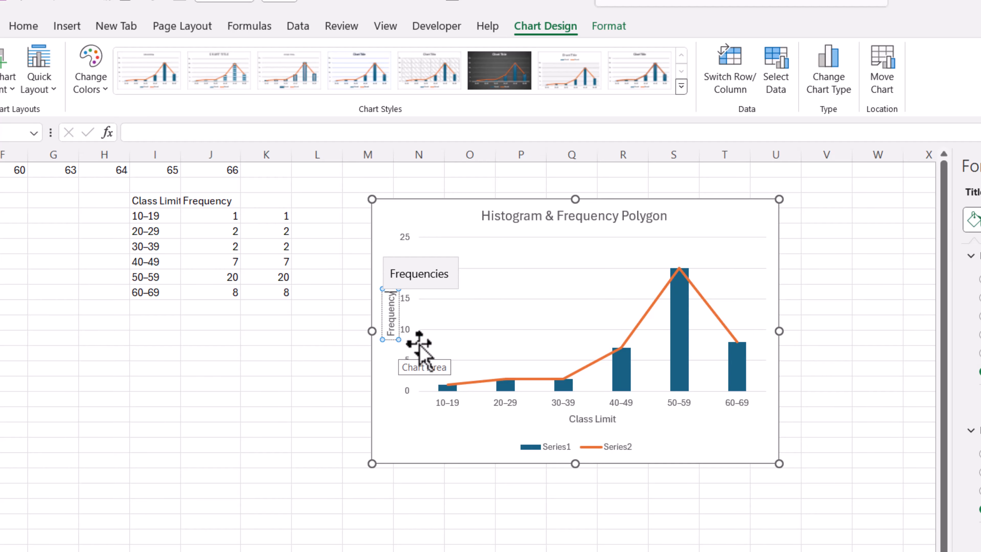
click(730, 429)
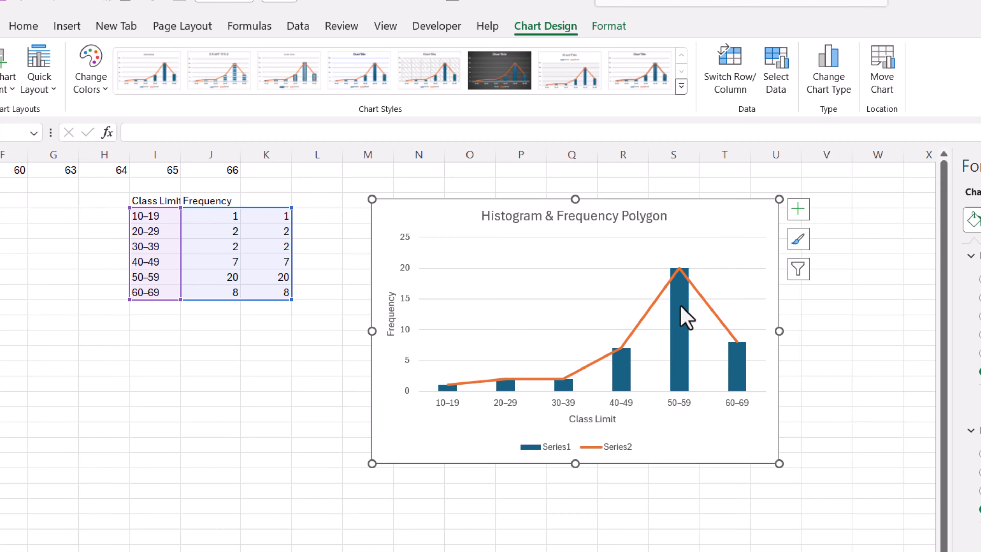
Set the column series gap width to 0% so the bars touch.
mouse_move(679, 322)
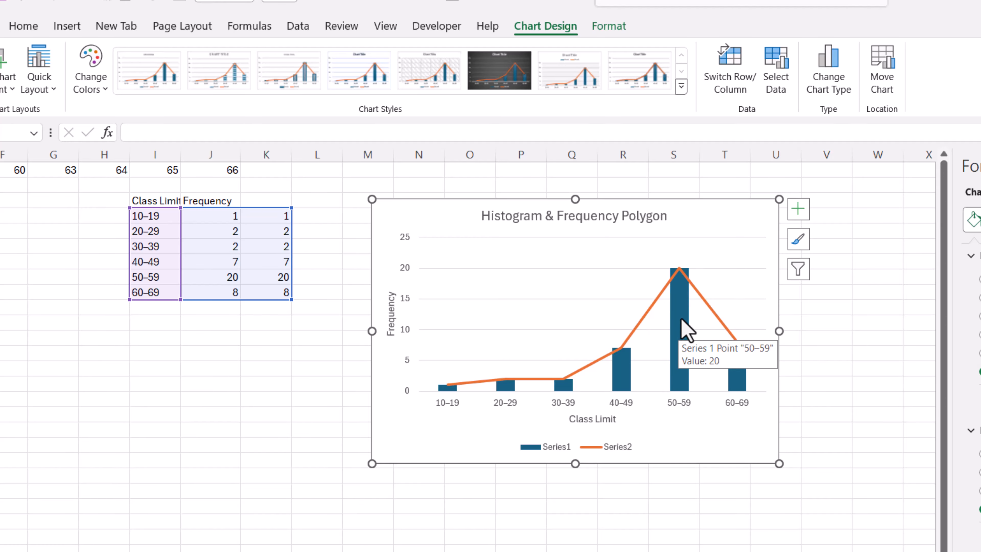
click(681, 321)
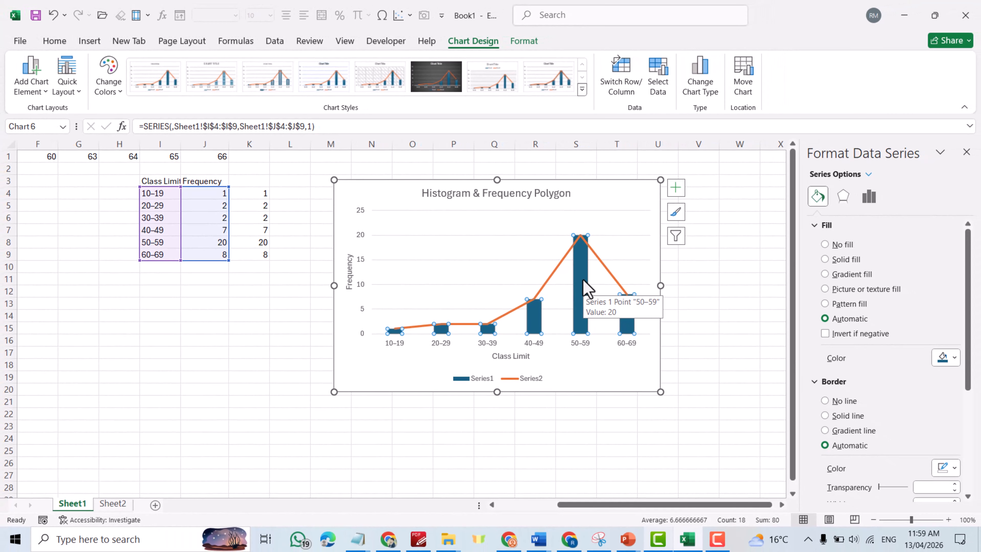
click(869, 197)
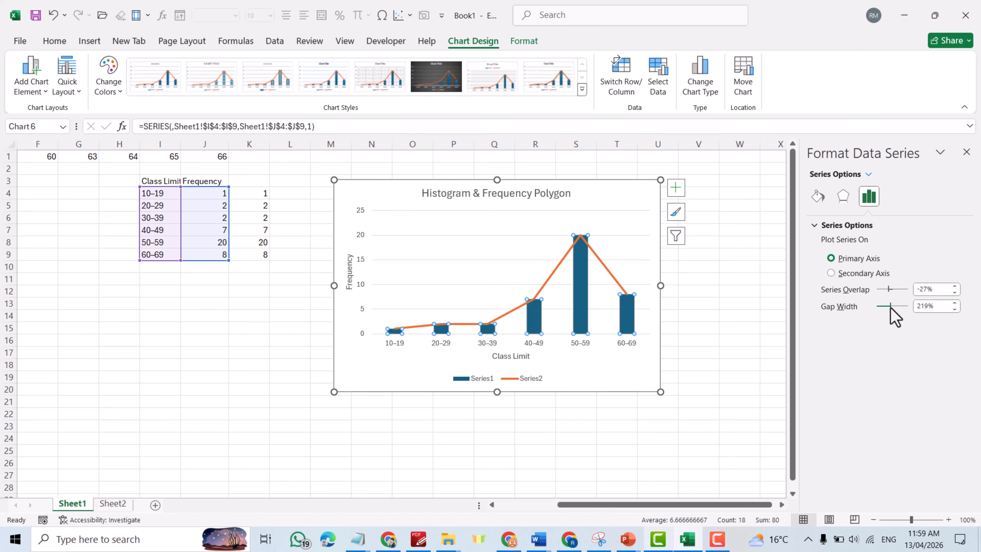
drag(872, 312, 867, 314)
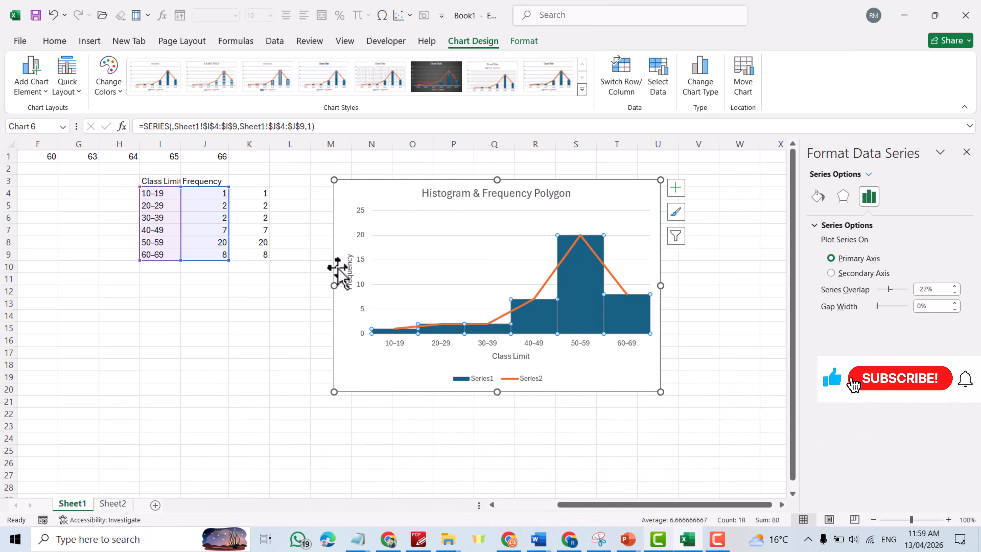
click(347, 270)
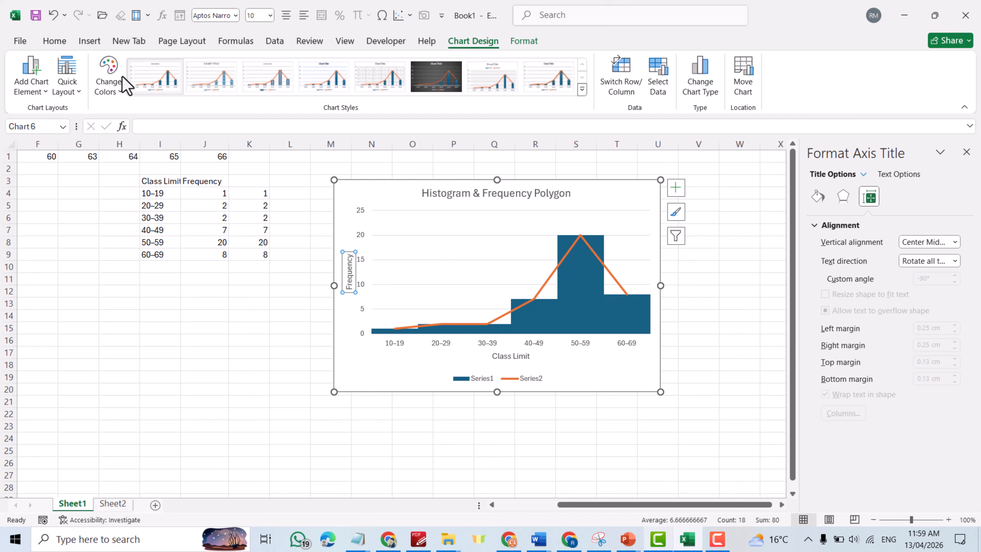
Format the Frequency axis title with Light Green fill and 14-point black text.
click(55, 41)
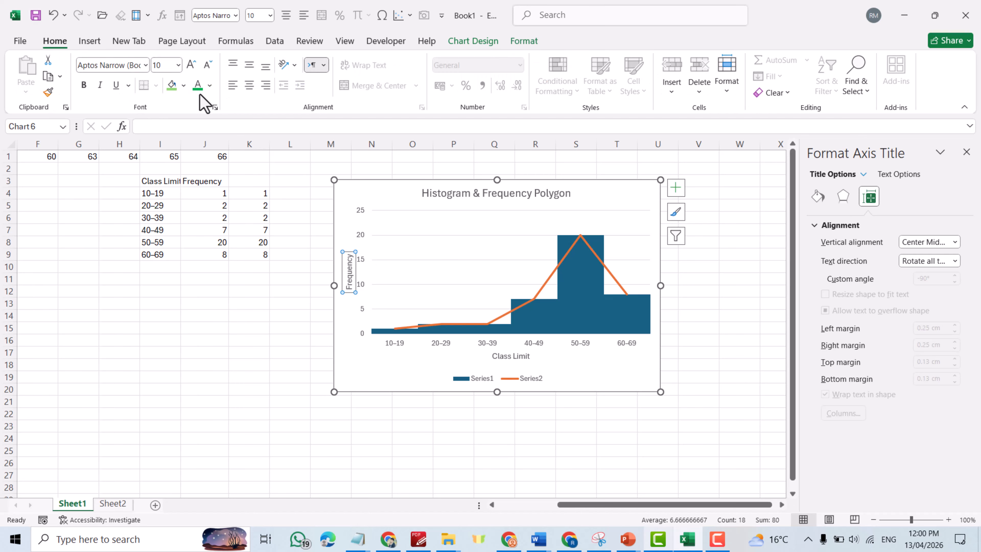
click(184, 86)
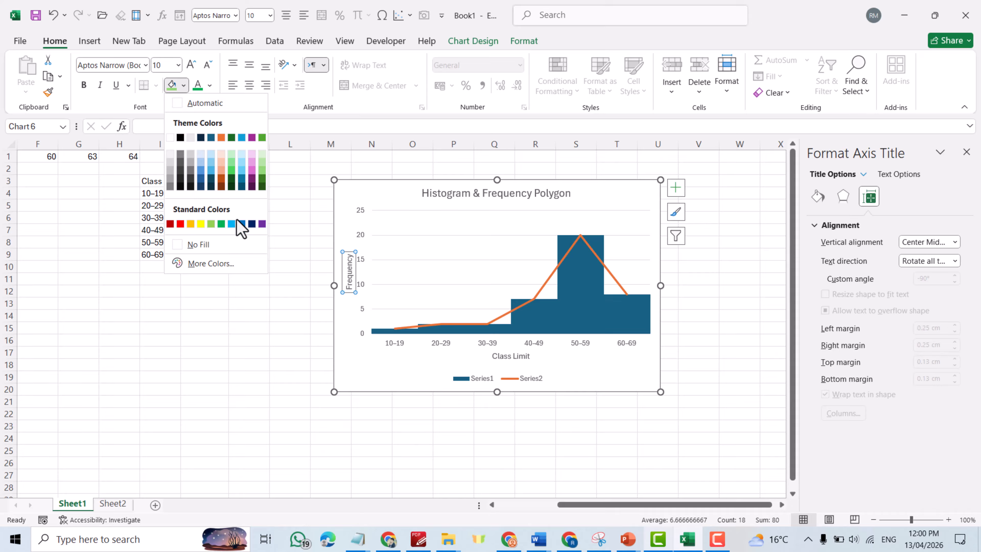
click(210, 224)
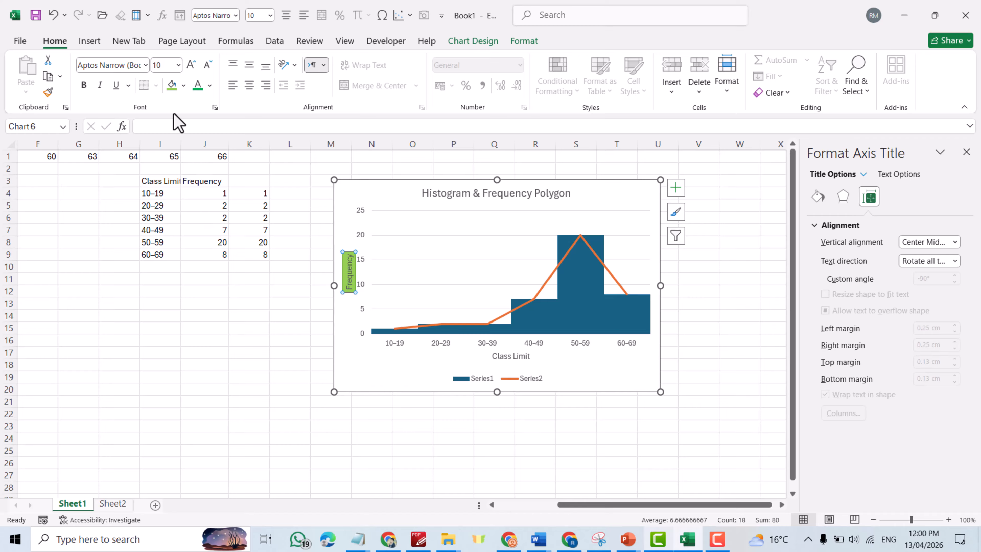
click(166, 64)
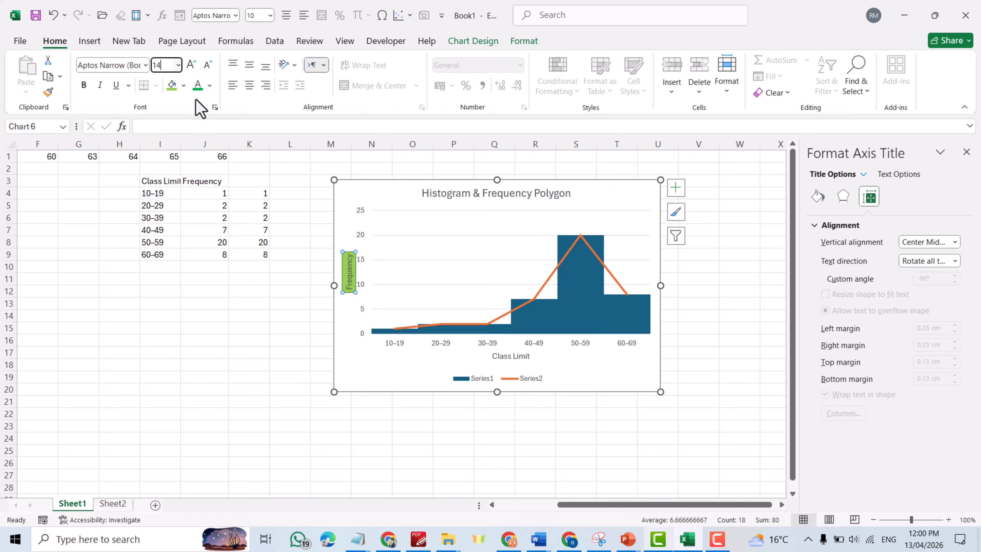
key(Return)
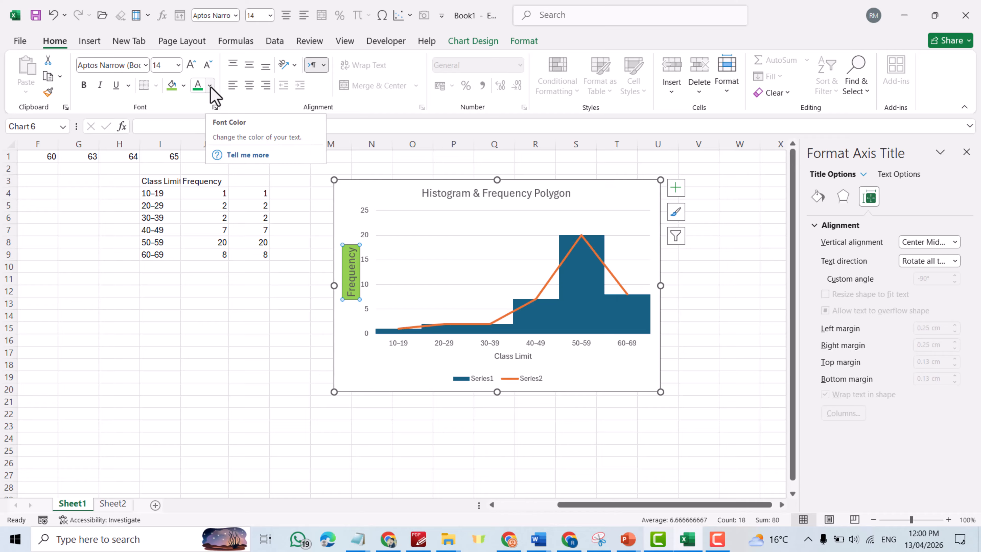
click(210, 86)
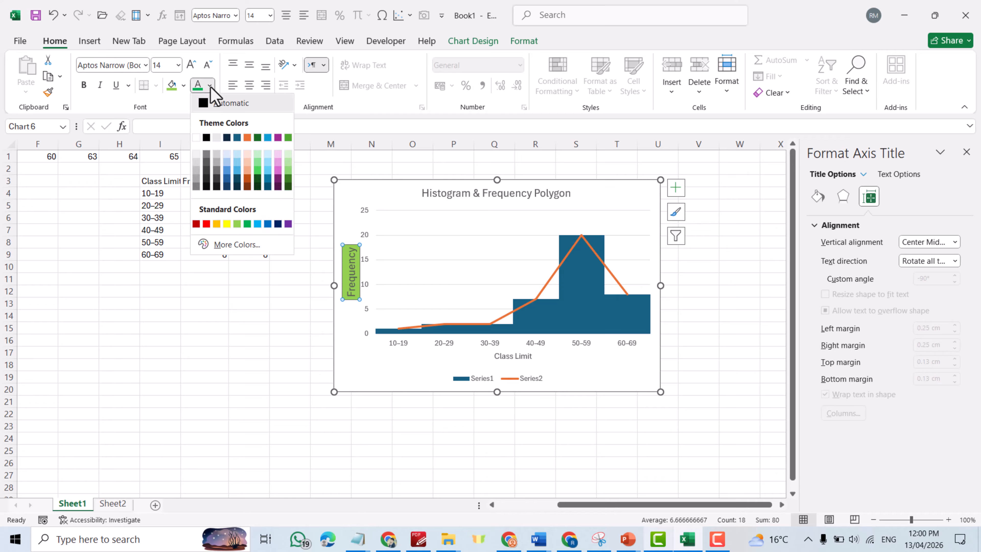
click(206, 138)
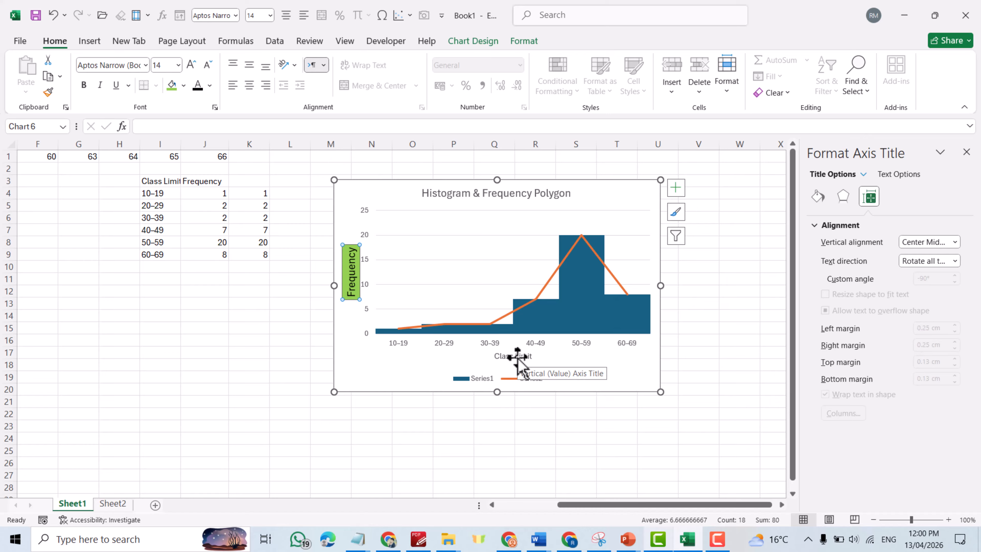
Copy the Frequency title's formatting onto the Class Limit title with Format Painter, plus Light Green fill.
click(351, 254)
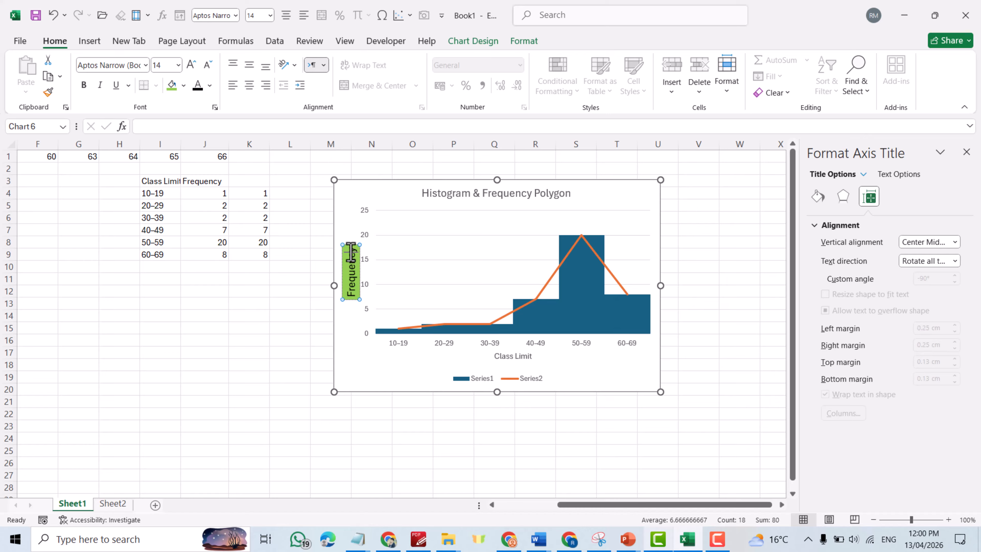
click(352, 244)
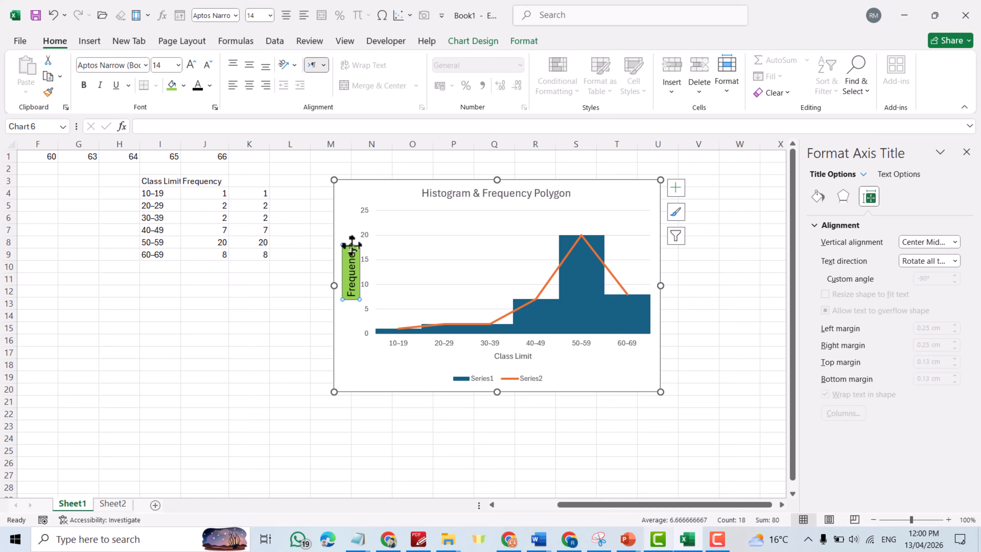
click(49, 93)
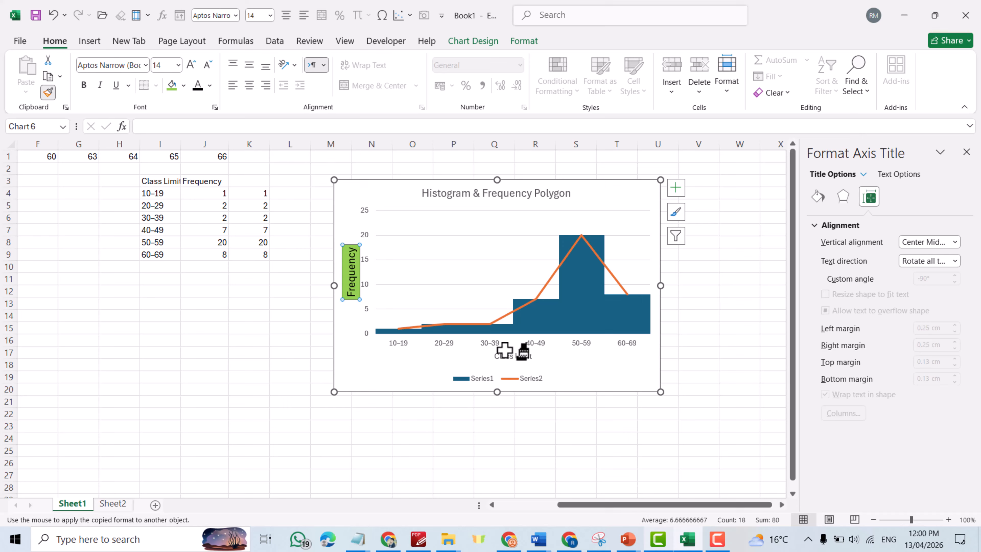
click(512, 358)
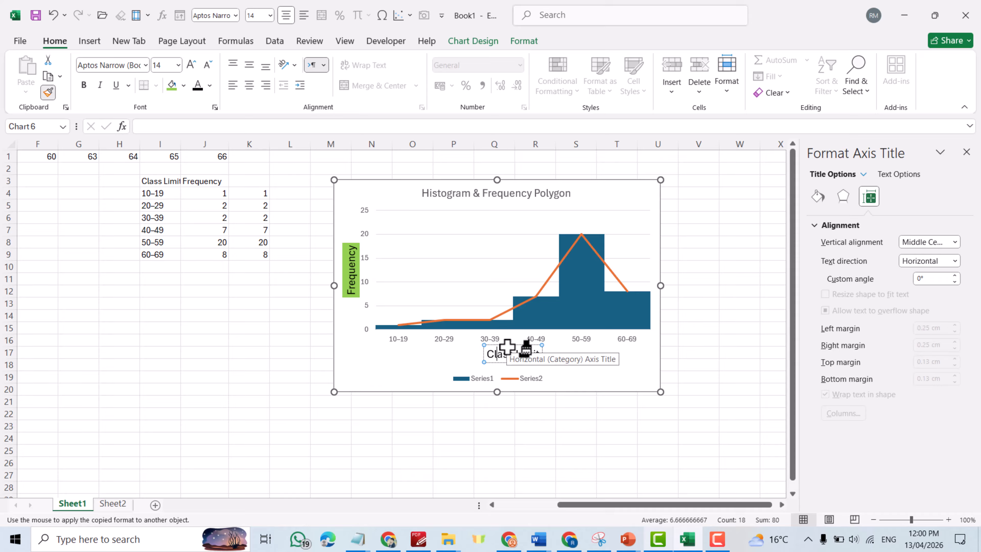
click(507, 350)
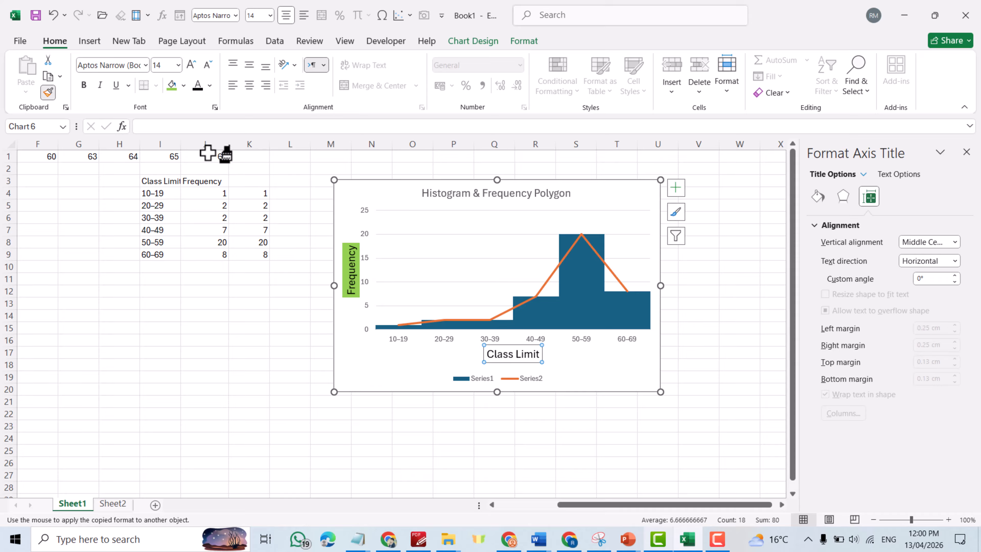
click(170, 92)
click(650, 428)
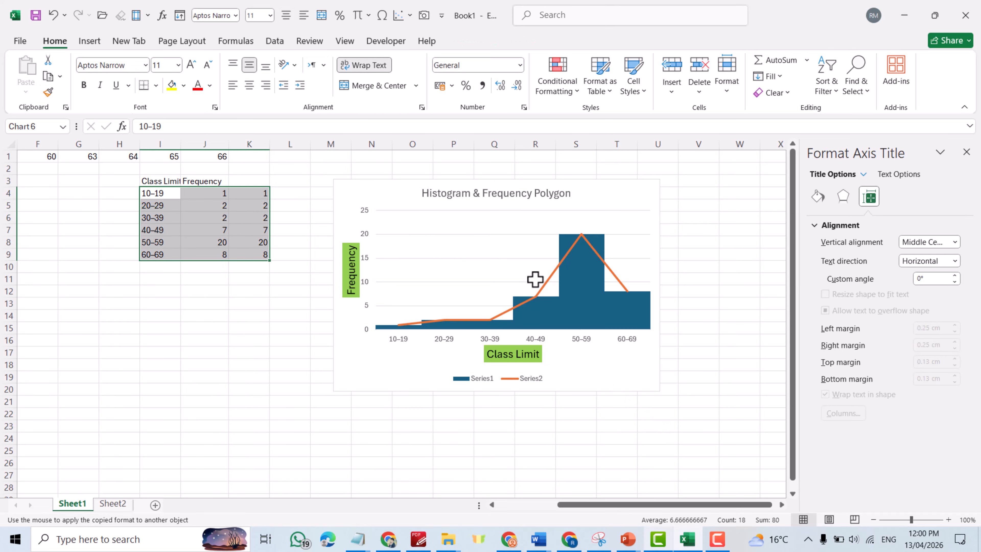
Give the chart title light orange fill and bold 16-point black text; nudge the chart down-left.
click(510, 197)
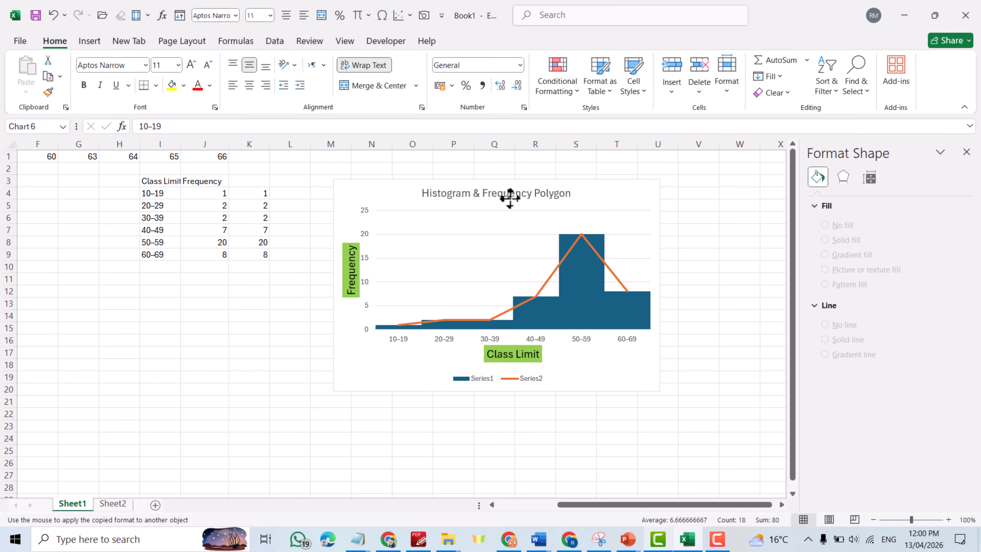
click(509, 195)
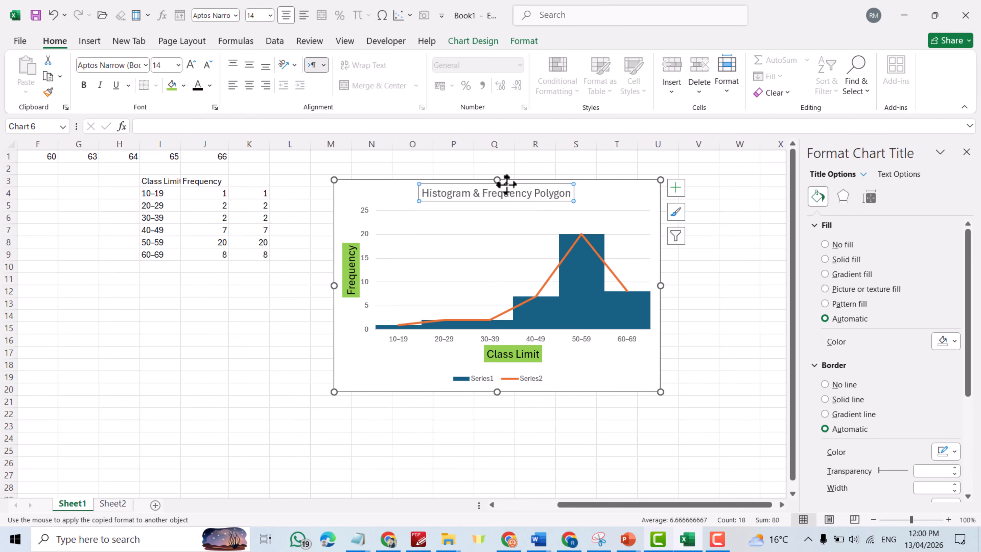
click(170, 86)
click(184, 86)
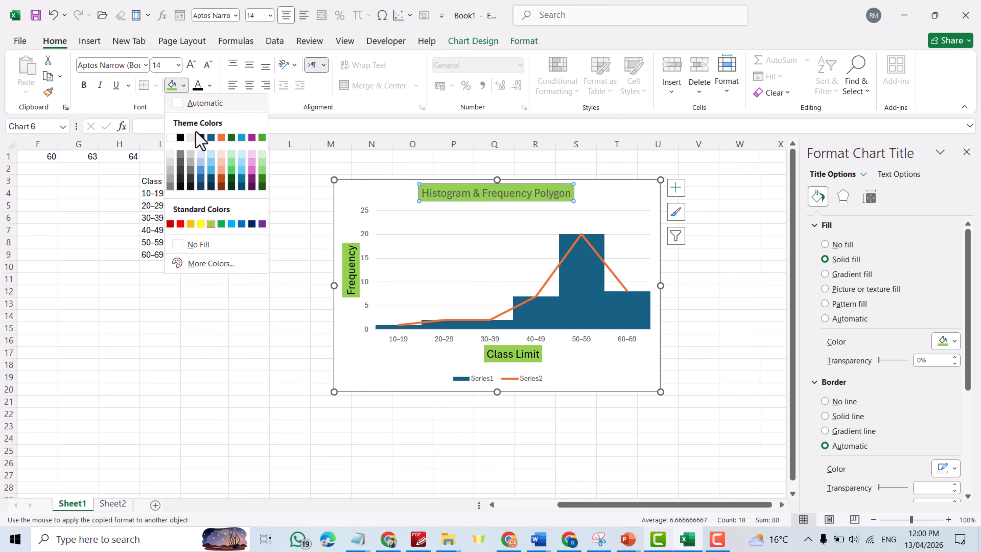
click(222, 171)
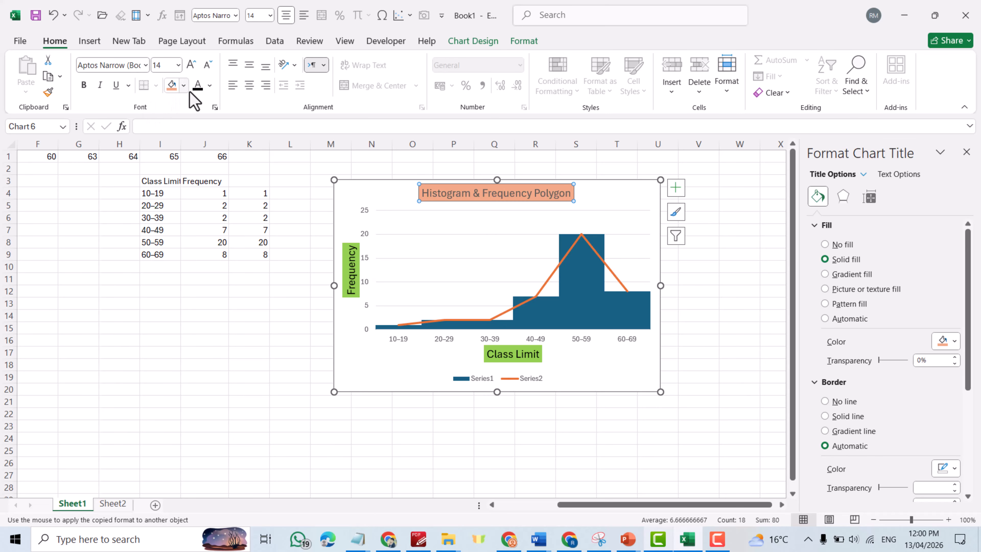
click(200, 90)
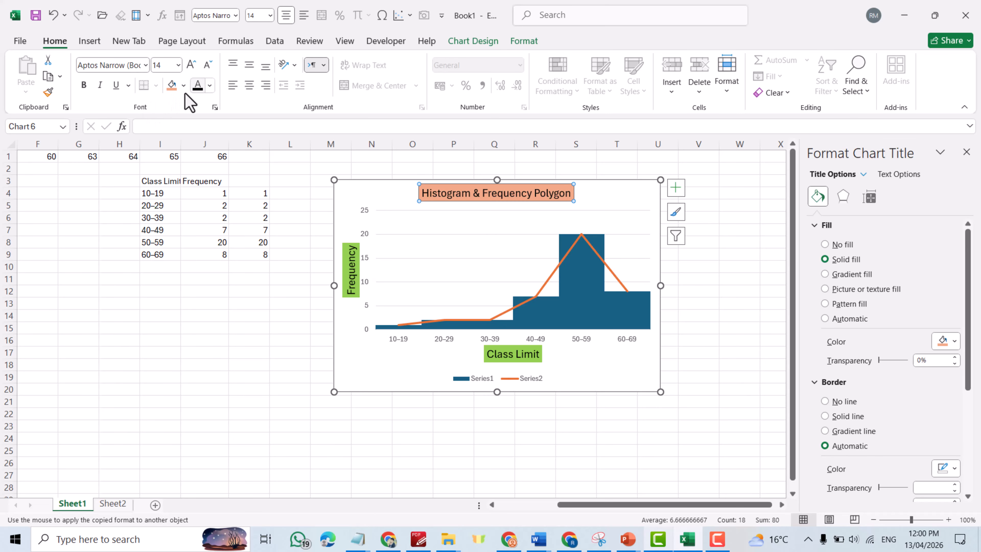
click(83, 85)
click(164, 66)
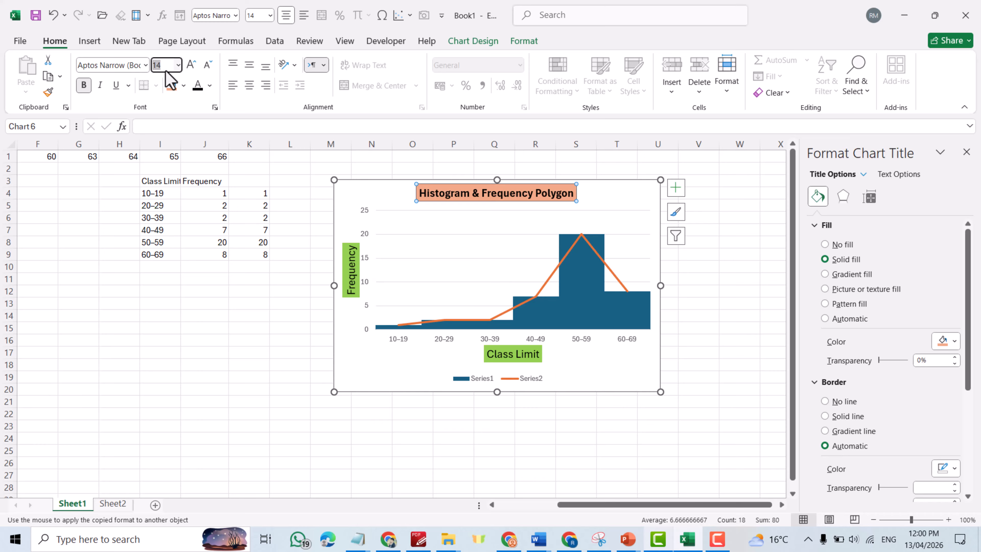
text(16)
key(Return)
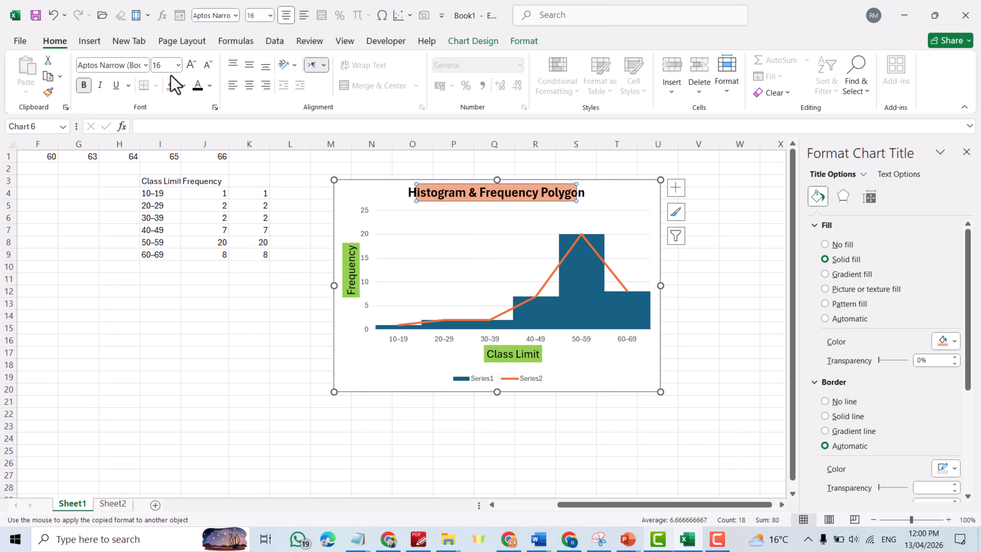
drag(566, 395, 527, 429)
Give the histogram bars a solid green fill and a solid border line.
click(552, 315)
click(946, 358)
click(945, 425)
scroll(888, 348, down, 3)
click(825, 327)
click(946, 379)
click(883, 500)
click(946, 379)
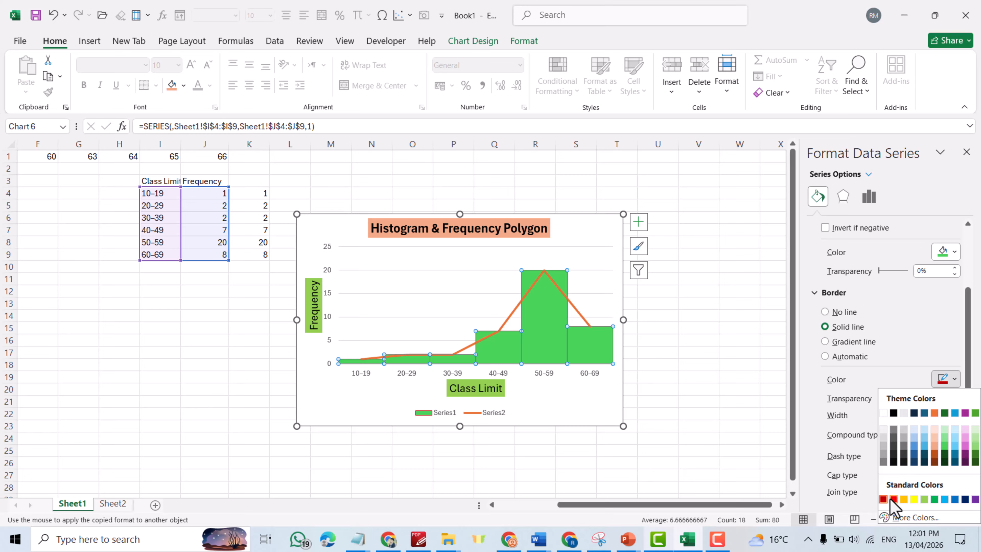
Make the histogram bar borders red and 1.25 pt wide.
click(894, 499)
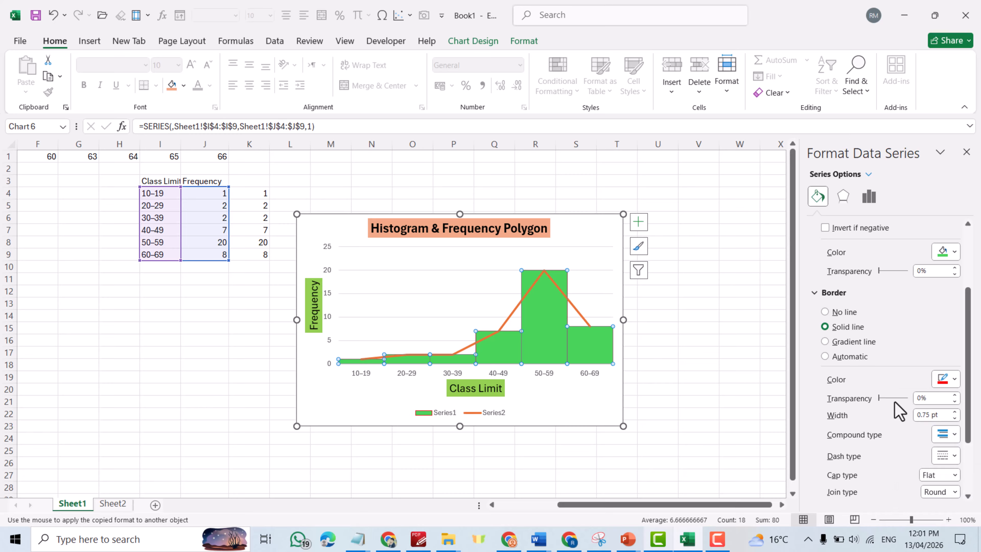
click(595, 255)
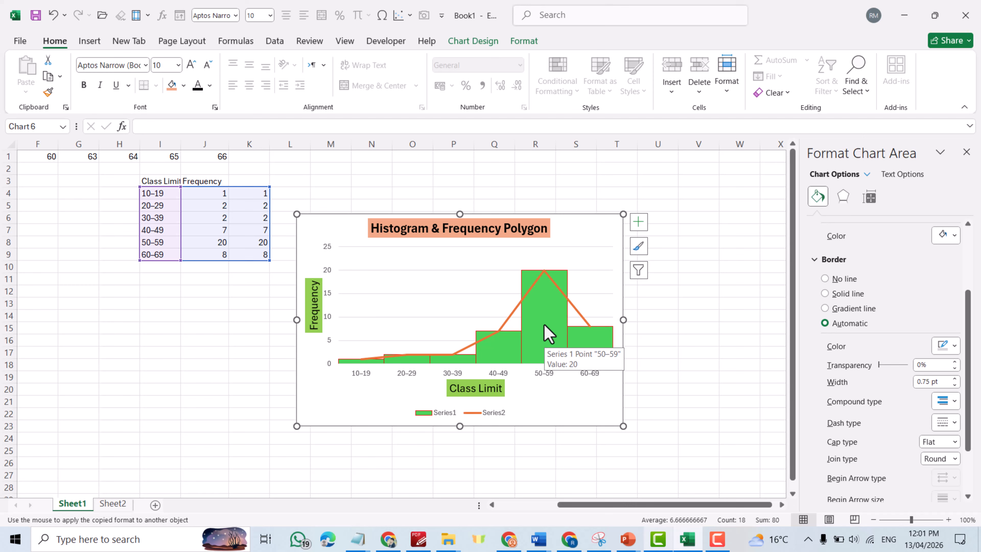
click(549, 334)
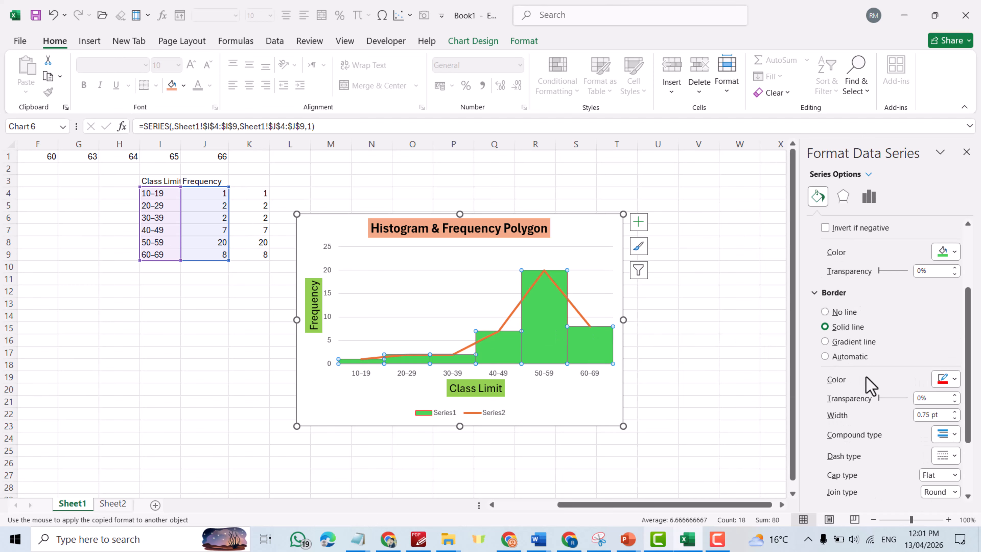
click(955, 412)
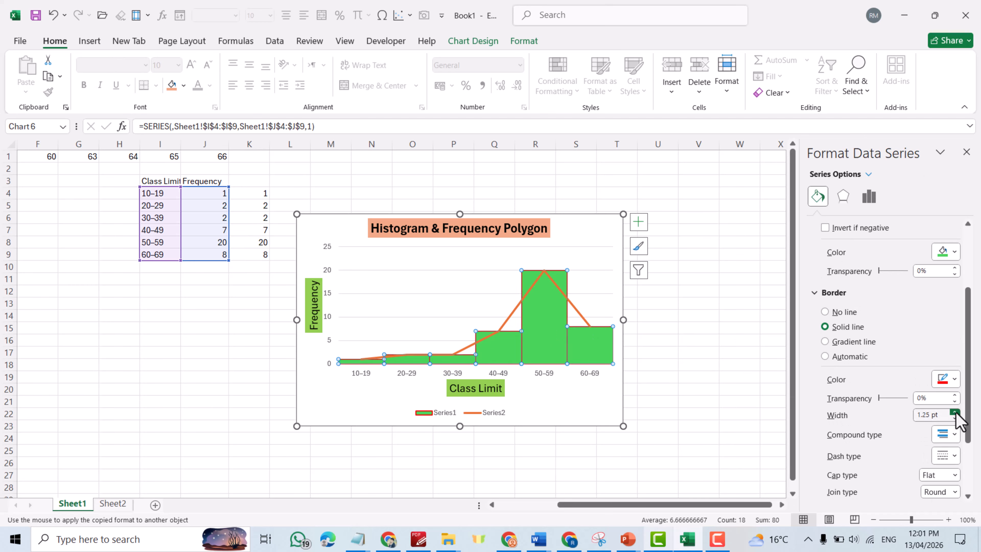
click(596, 249)
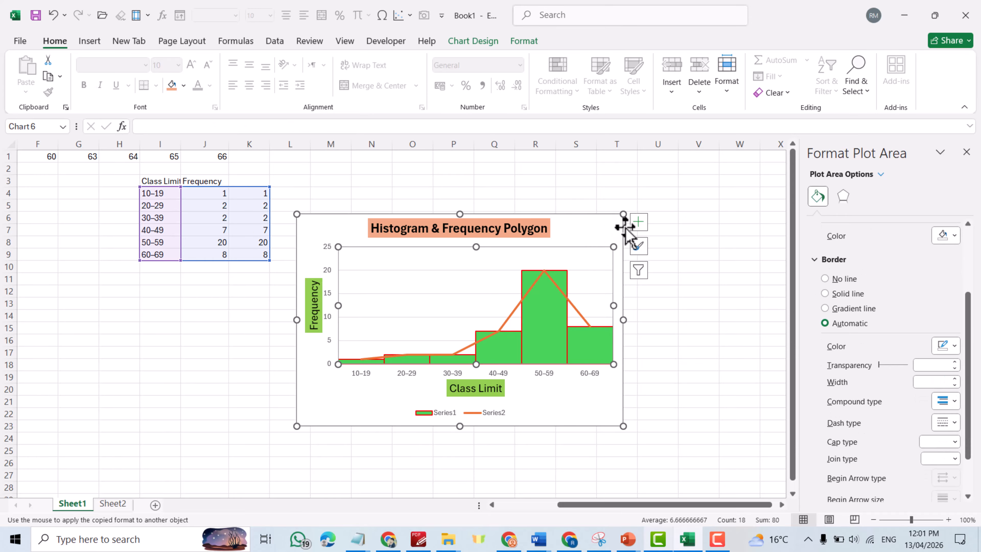
Change the orange frequency polygon line (Series2) border colour to black.
click(511, 316)
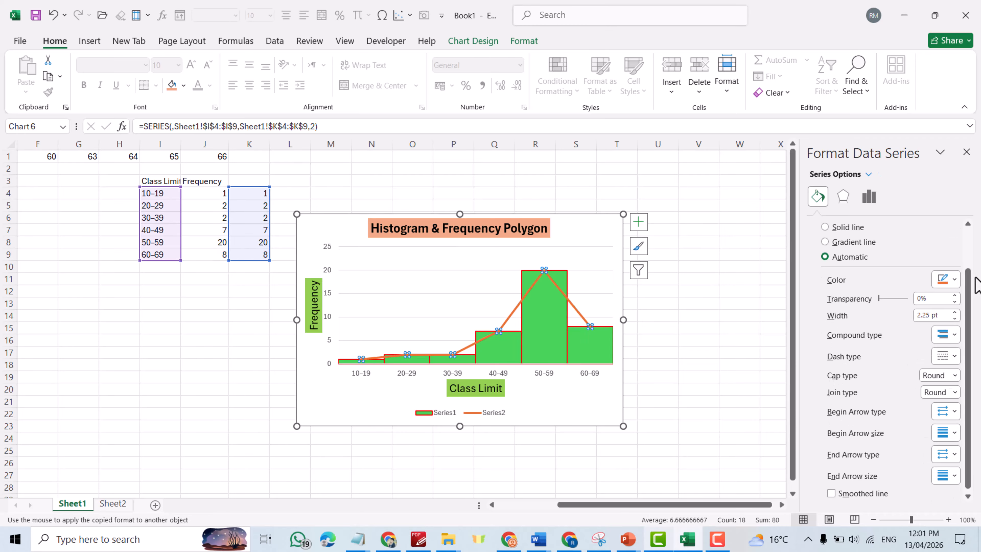
click(955, 281)
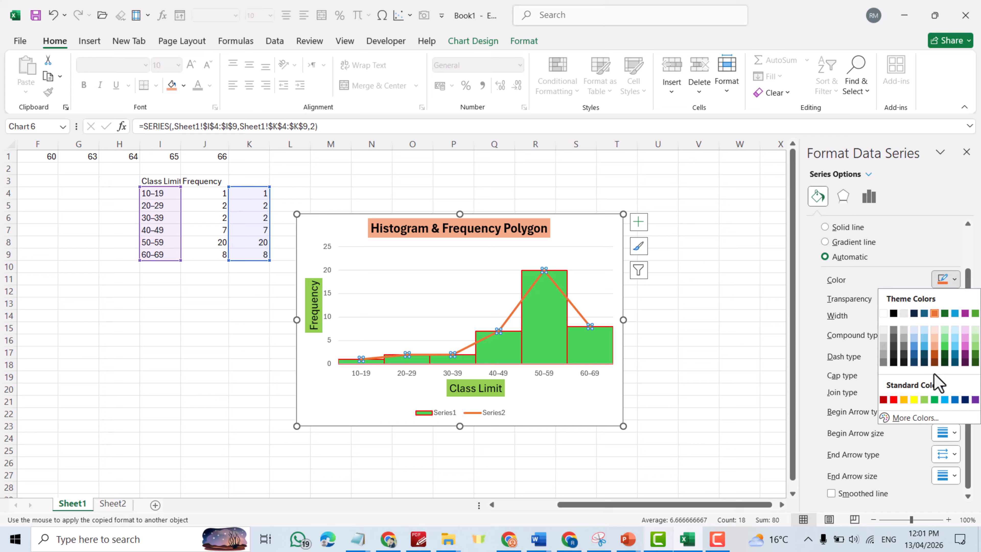
click(893, 314)
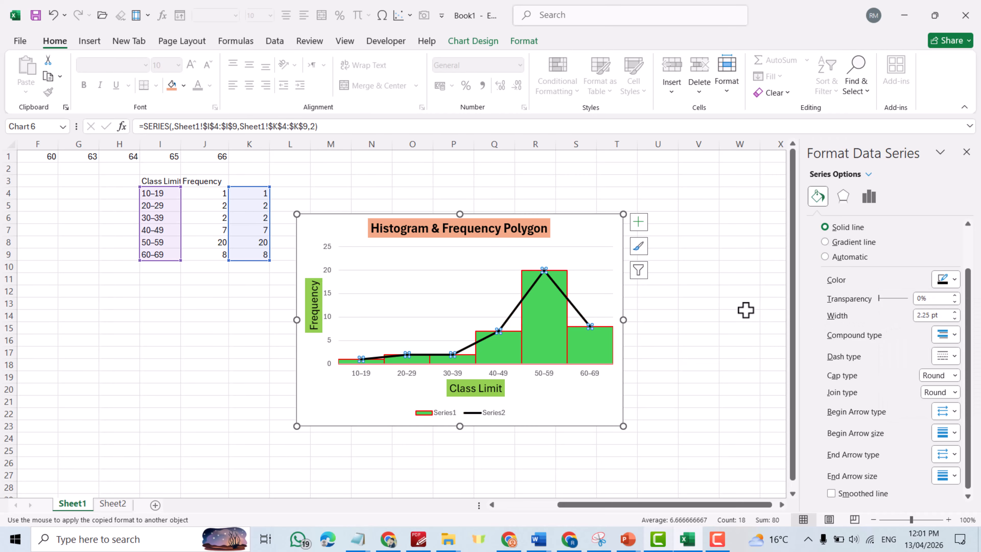
click(698, 267)
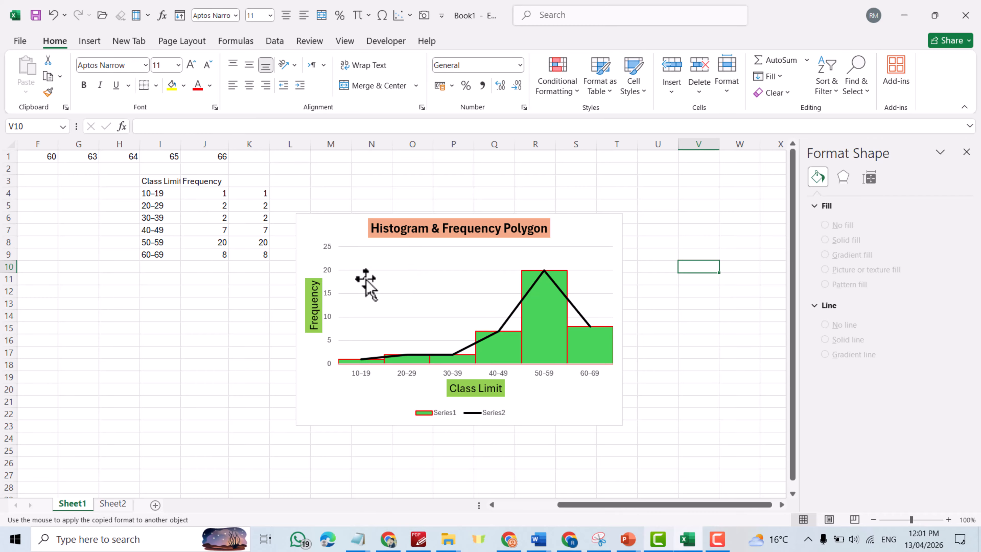
Add minor gridlines from the vertical axis, then drag the chart corners outward to enlarge it.
click(327, 295)
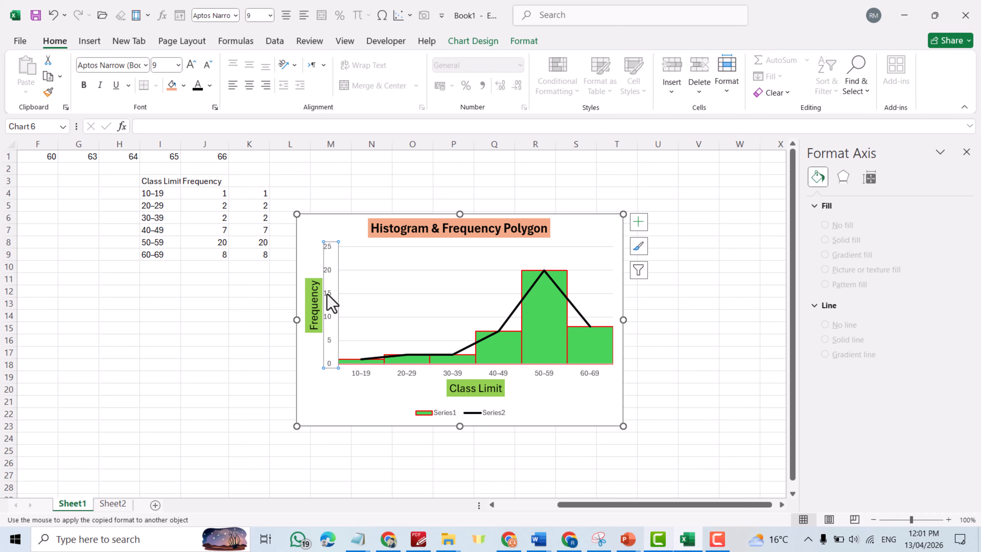
right_click(331, 304)
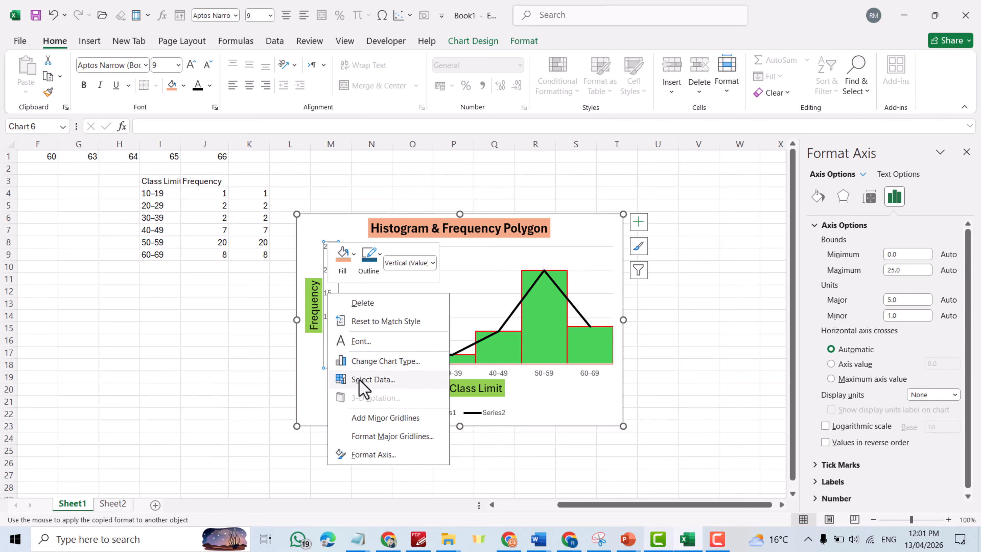
click(380, 419)
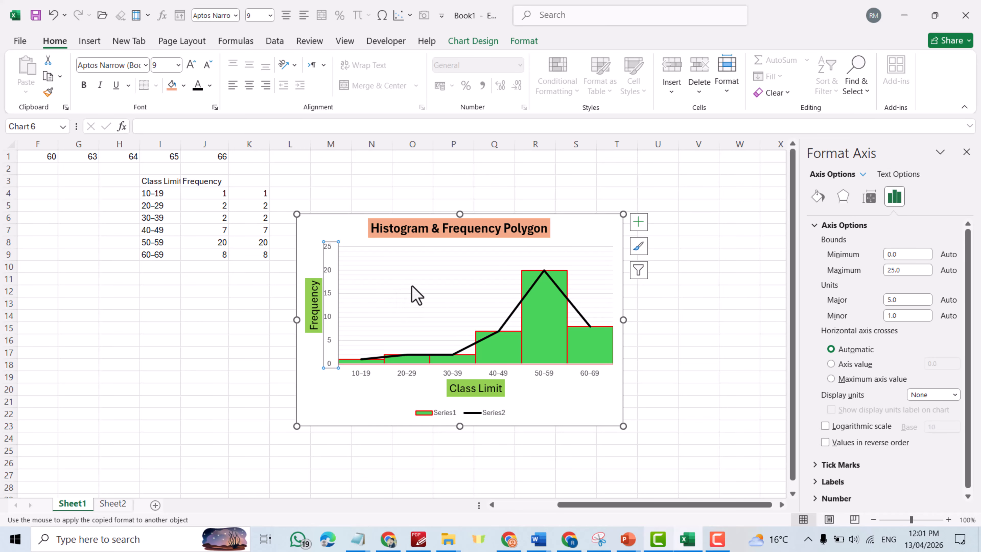
drag(625, 213, 726, 176)
drag(297, 426, 279, 449)
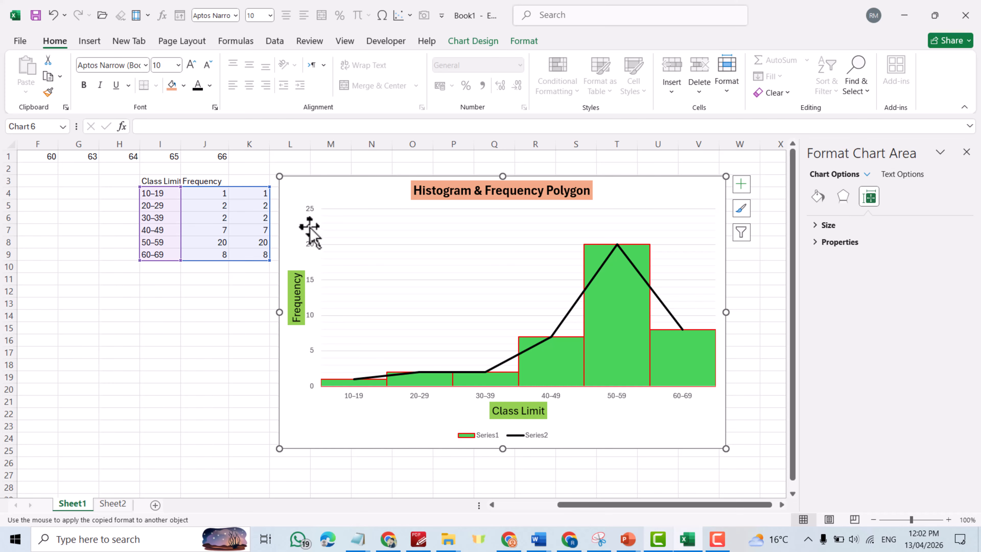
Give the vertical axis labels 14 pt text and an orange fill, then copy that formatting with Format Painter.
click(311, 248)
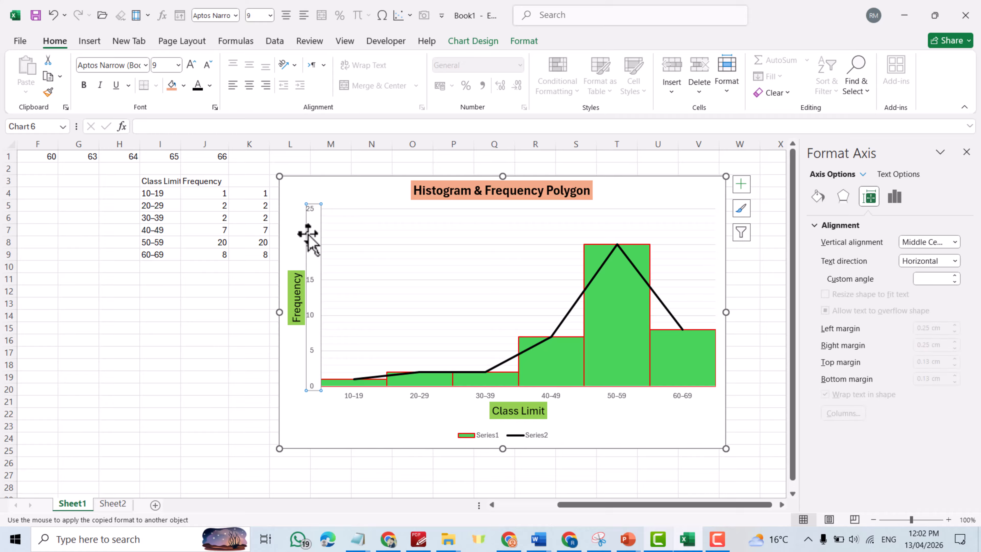
click(166, 66)
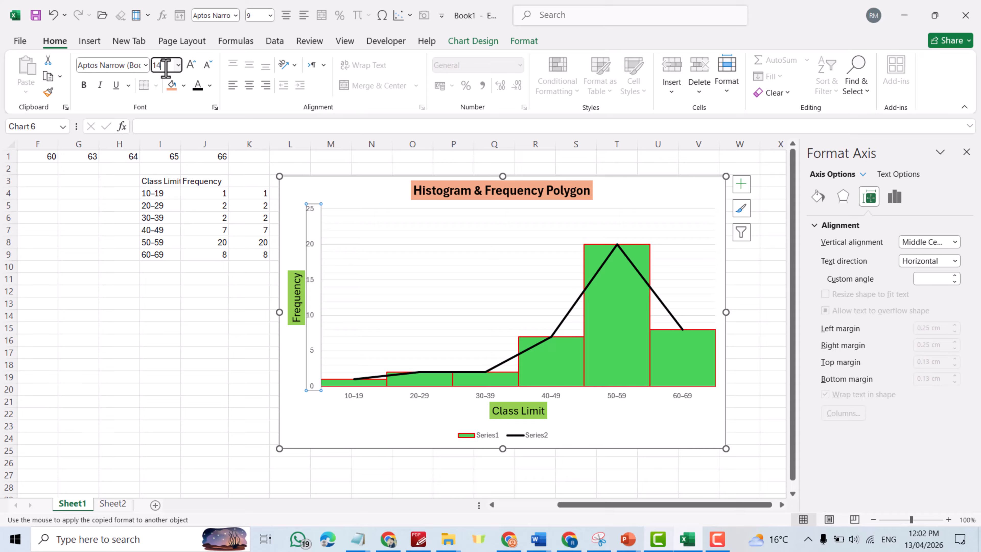
key(Return)
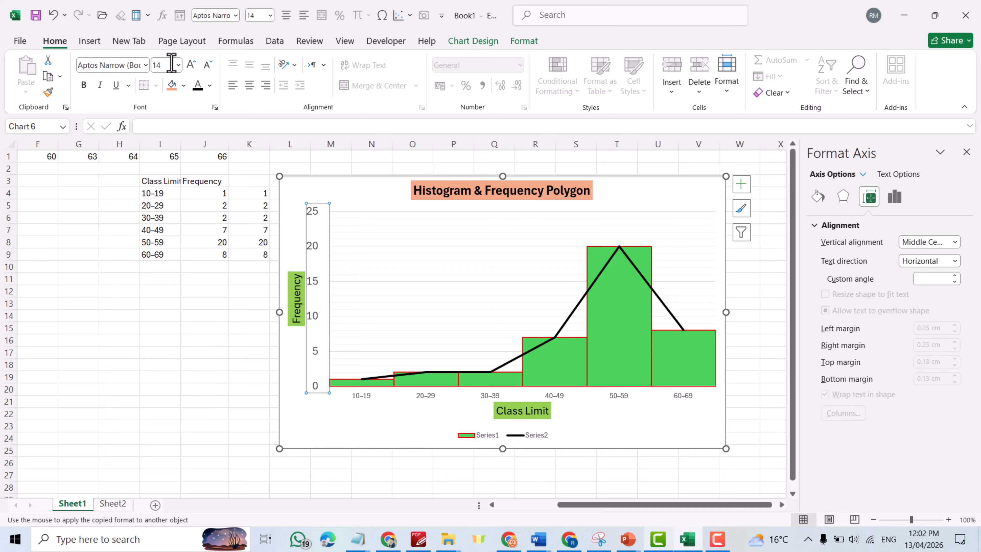
click(184, 86)
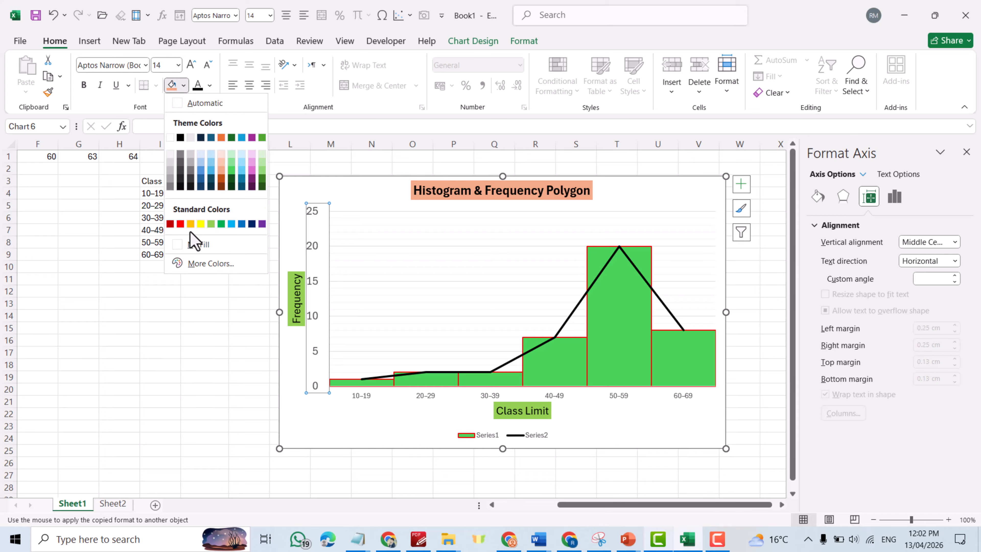
click(191, 224)
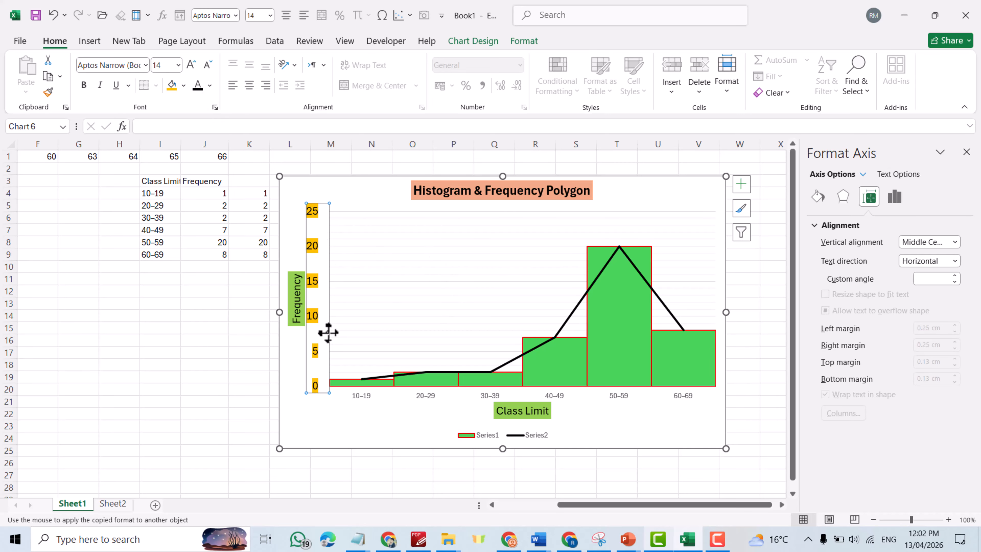
click(349, 196)
click(317, 208)
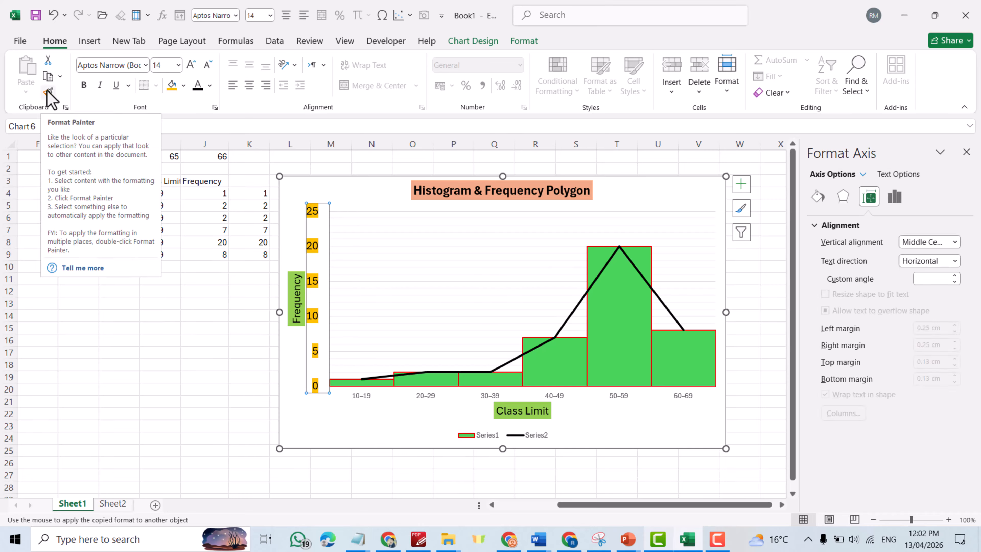
Paste the value-axis formatting onto the class-limit axis labels and fill them orange.
click(623, 399)
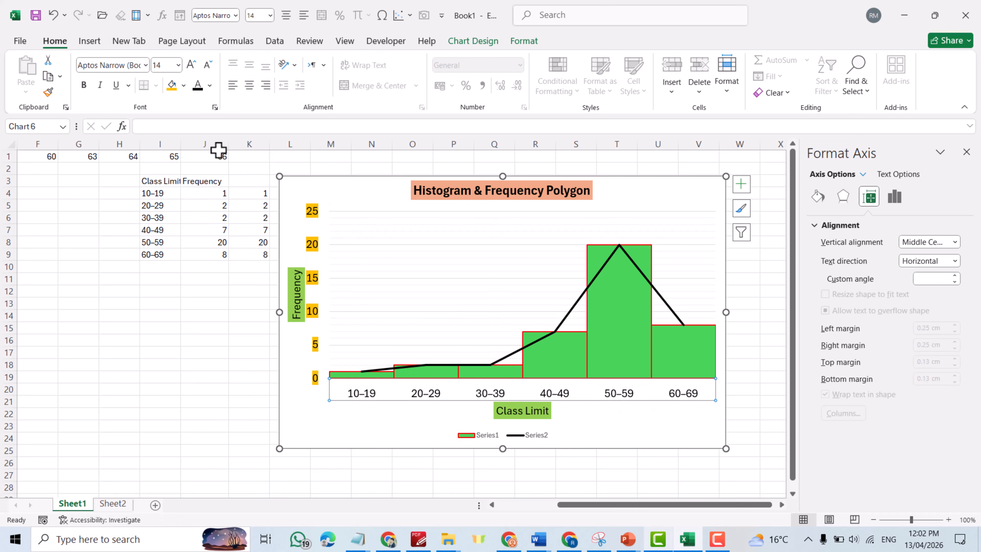
click(183, 85)
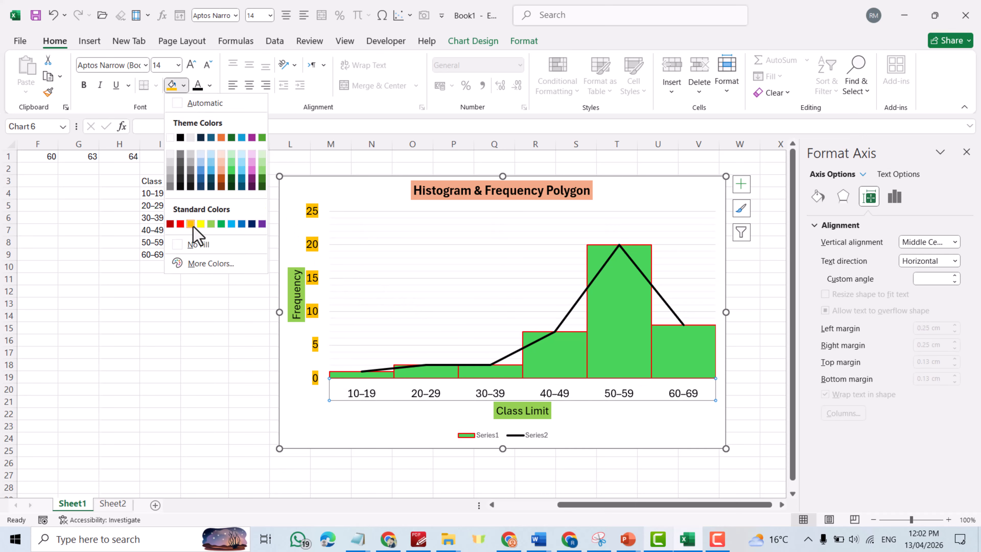
click(191, 223)
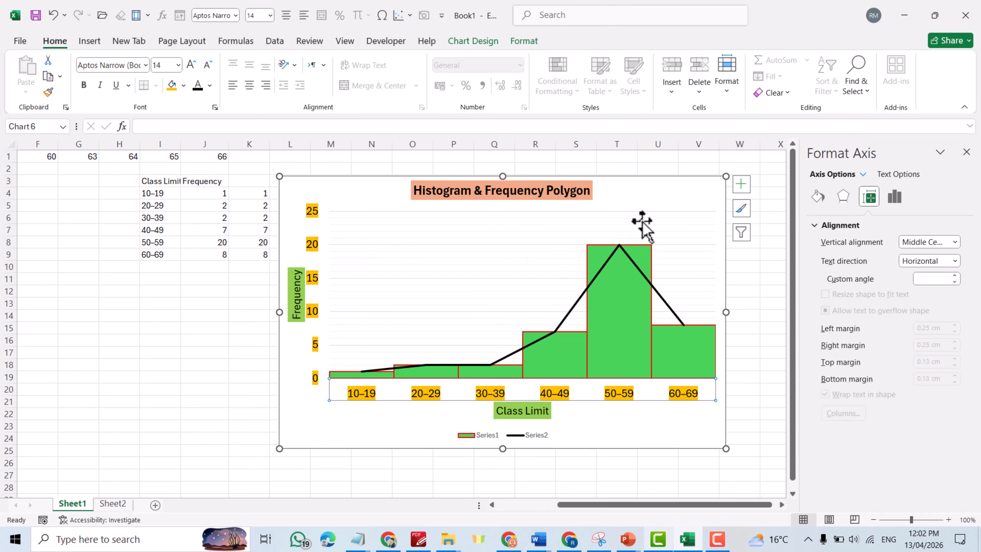
click(671, 201)
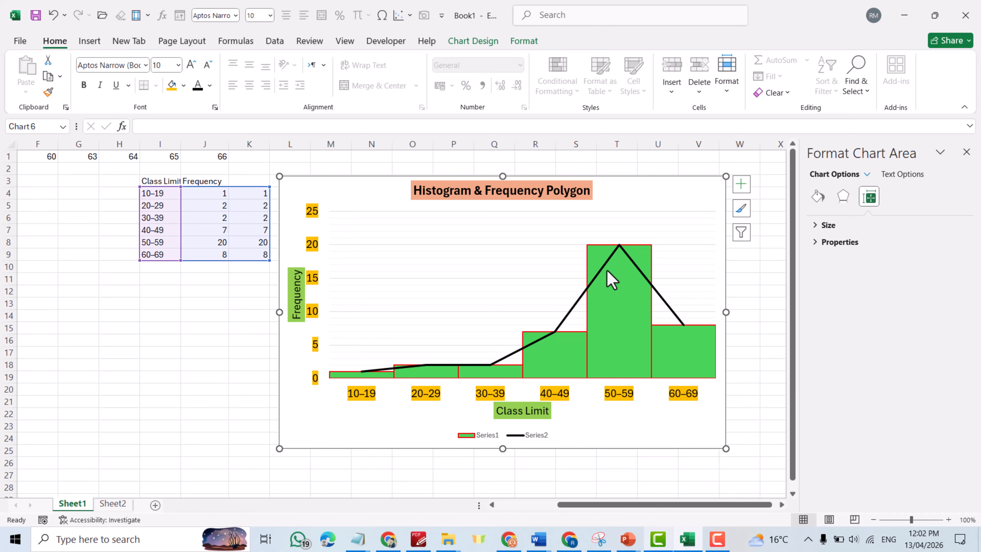
Browse the Data Labels placement options under Add Chart Element.
click(472, 41)
click(31, 75)
mouse_move(57, 166)
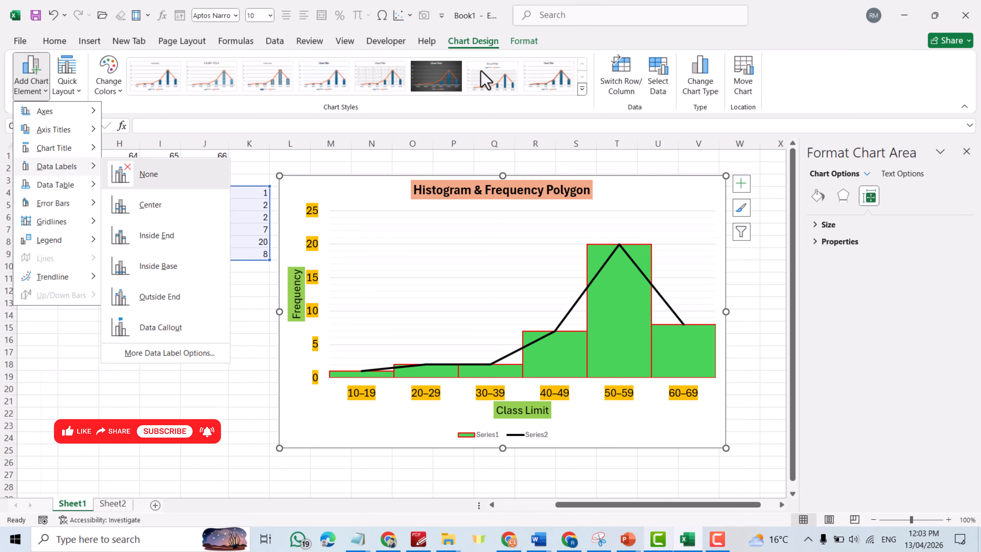
Apply a built-in Chart Styles gallery style to the histogram chart.
click(559, 80)
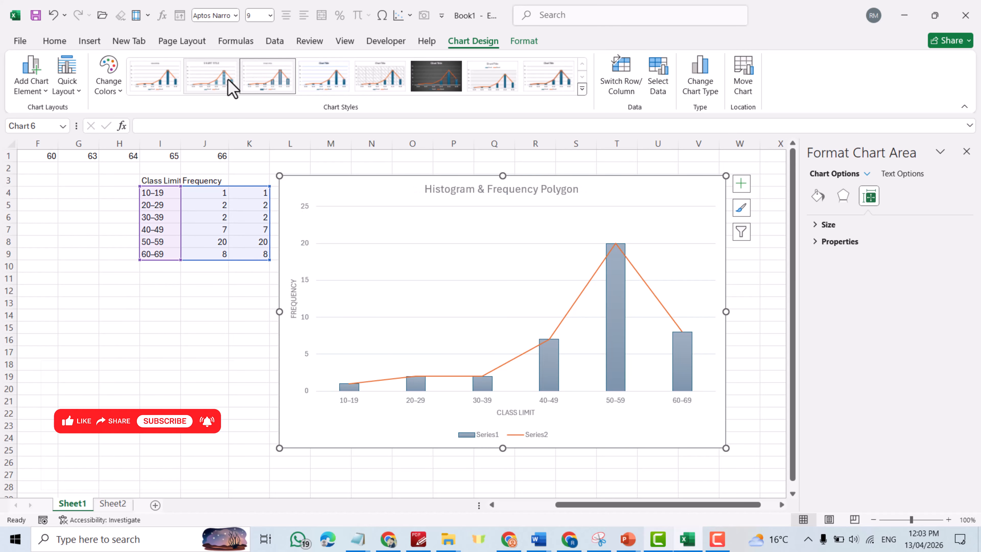
Try other built-in styles from the expanded Chart Styles gallery.
click(160, 80)
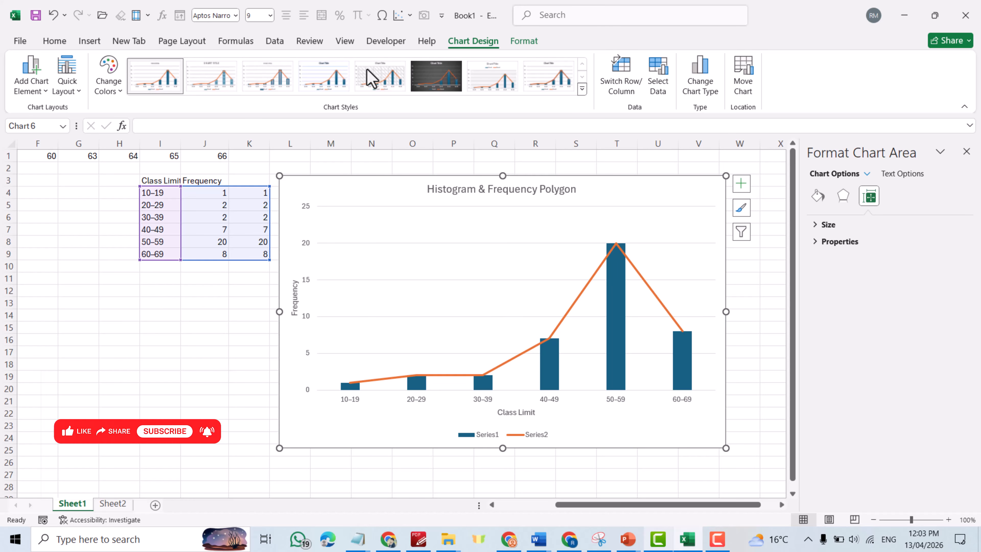
click(582, 88)
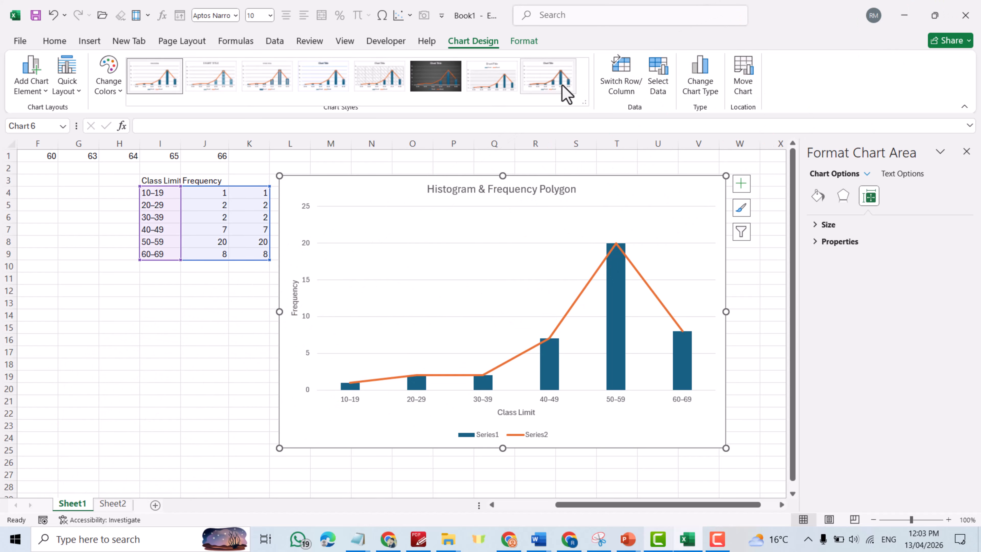
click(847, 81)
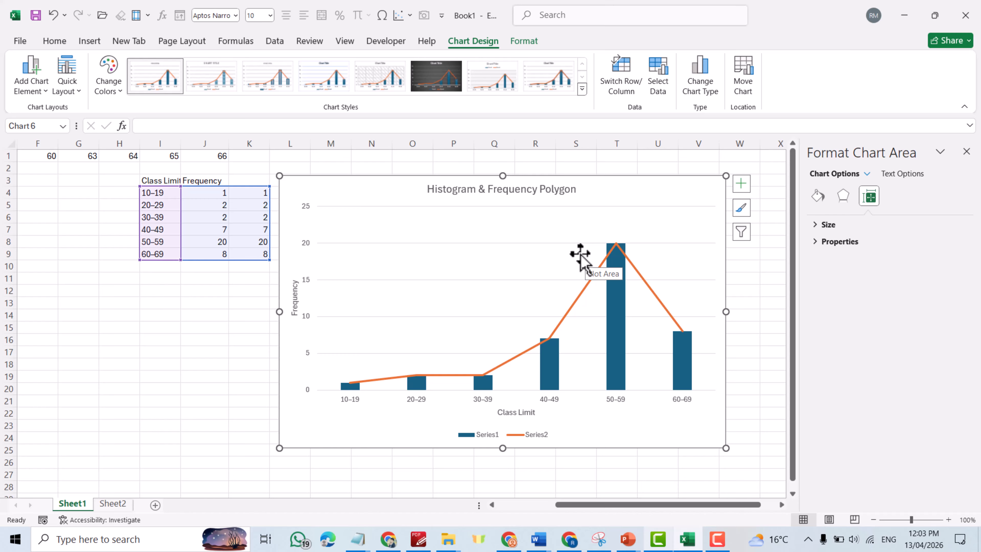
Undo three times to restore the green bars, black line and orange-filled labels.
key(ctrl+z)
key(ctrl+z)
key(ctrl+z)
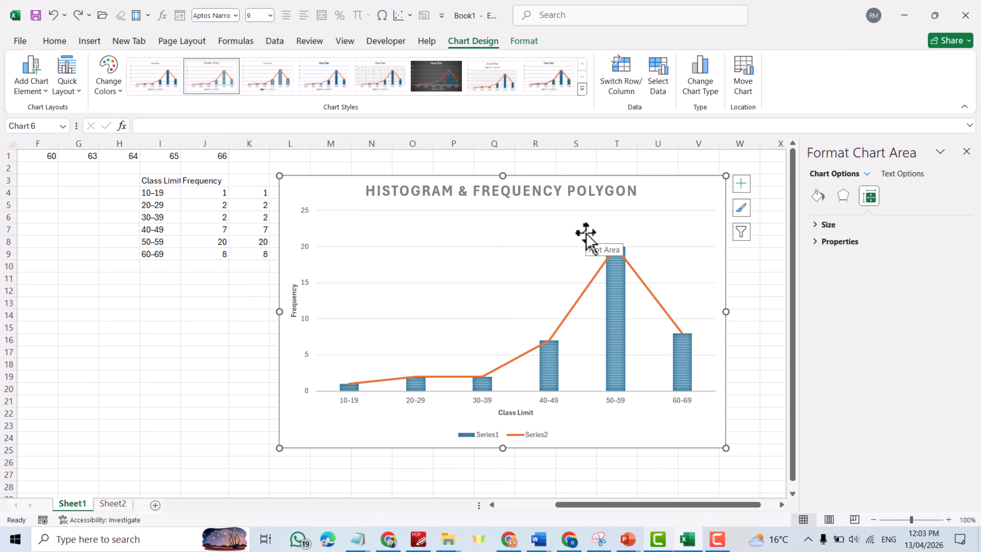
key(ctrl+z)
key(ctrl+z)
key(ctrl+z)
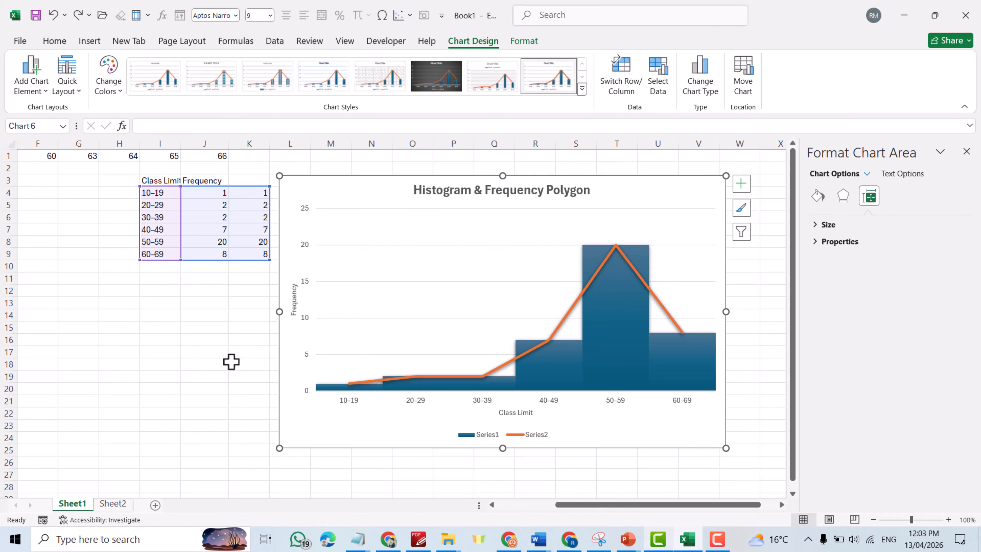
key(ctrl+z)
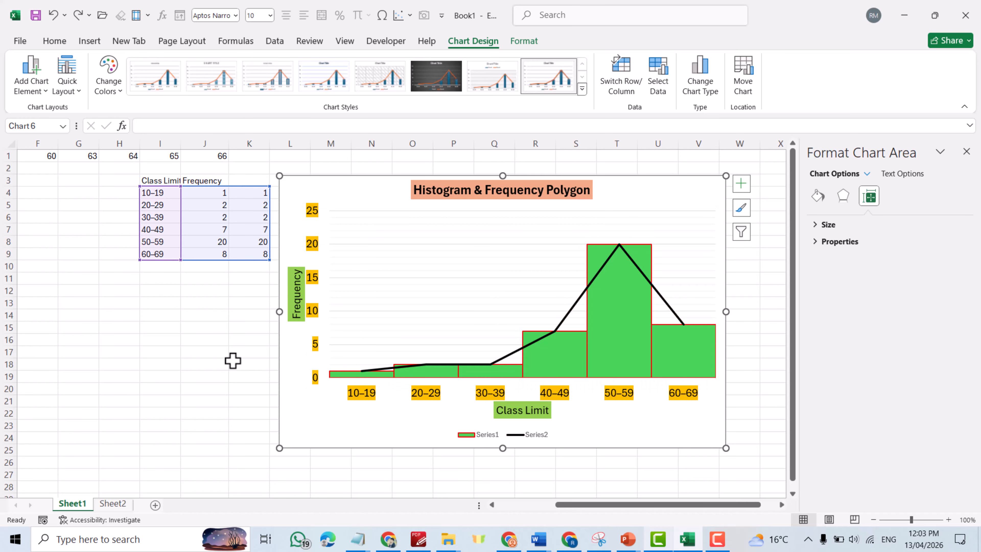
click(186, 399)
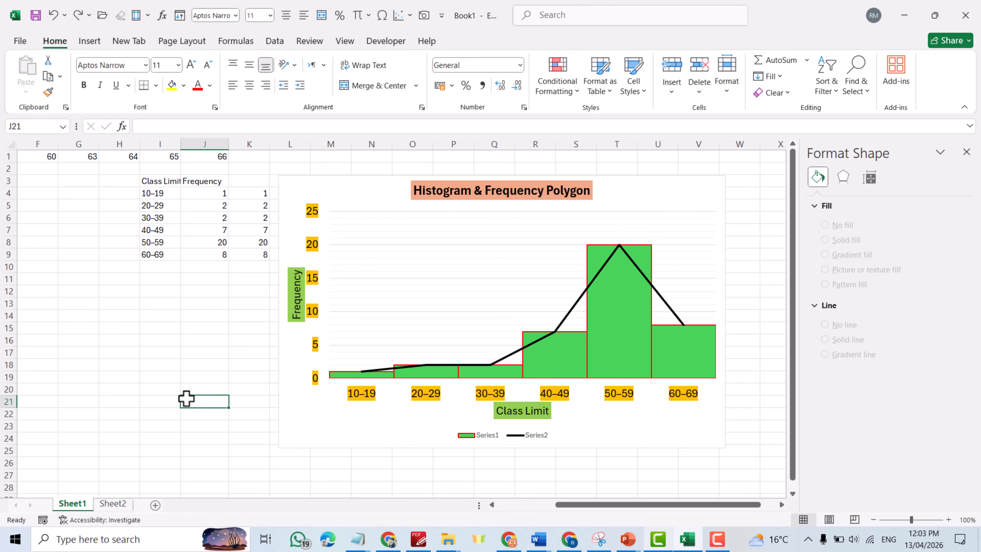